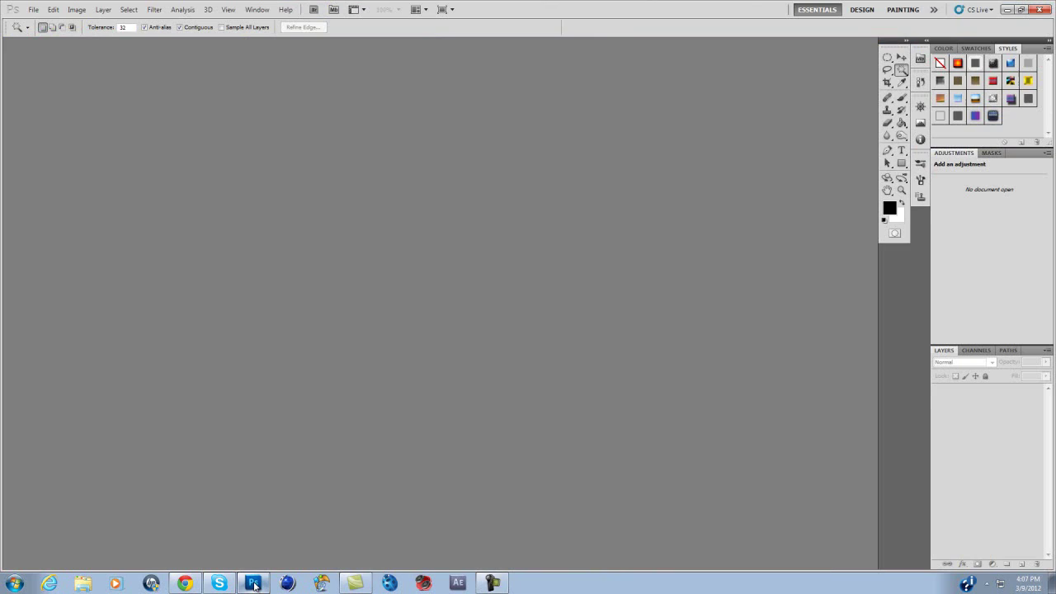
Step: Minimize the browser and bring Photoshop CS5 back to the front
left_click(1008, 9)
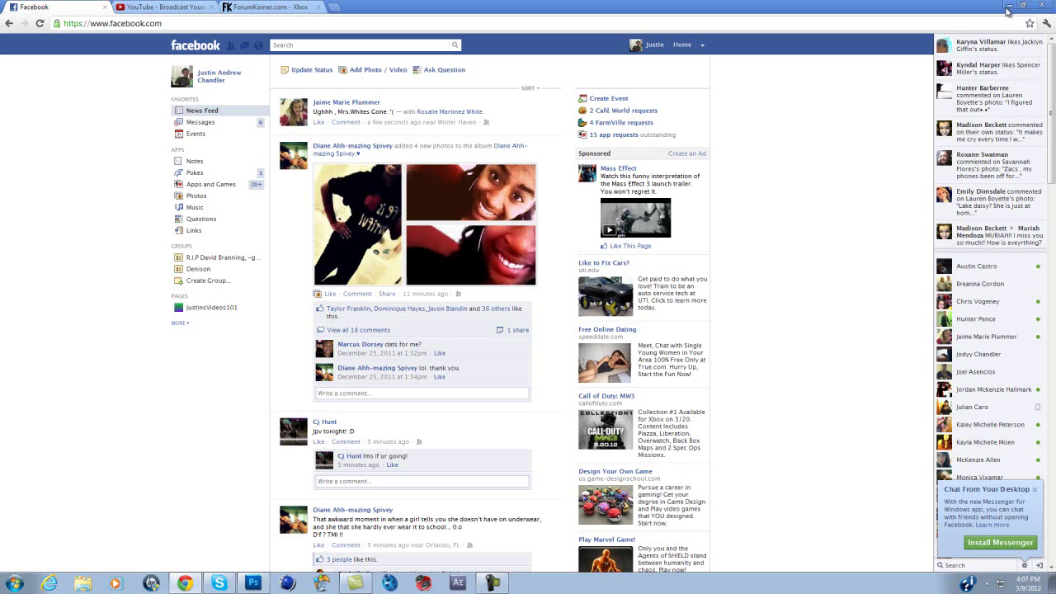
left_click(1008, 10)
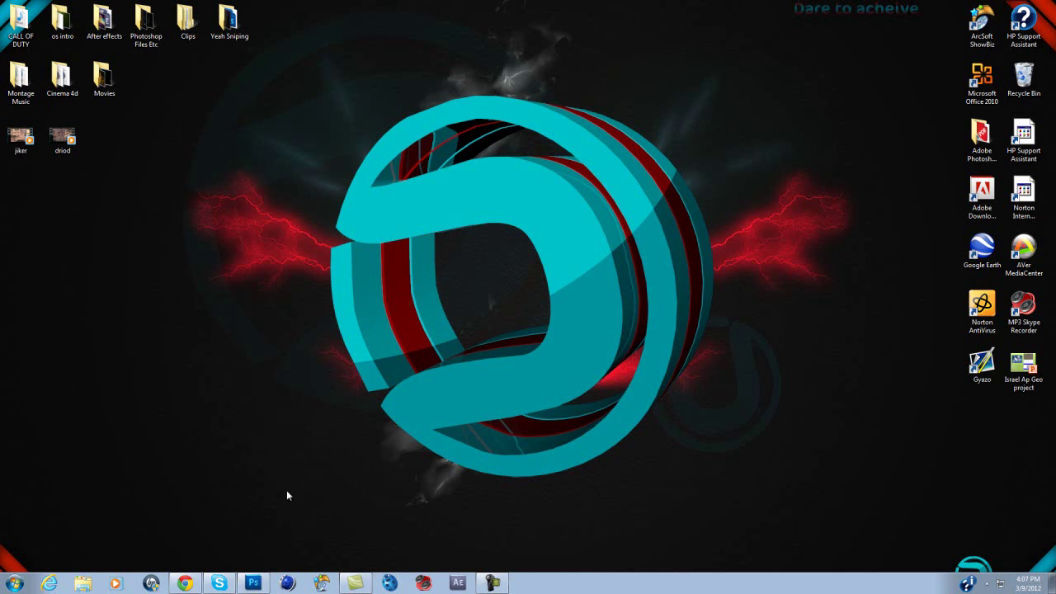
left_click(253, 583)
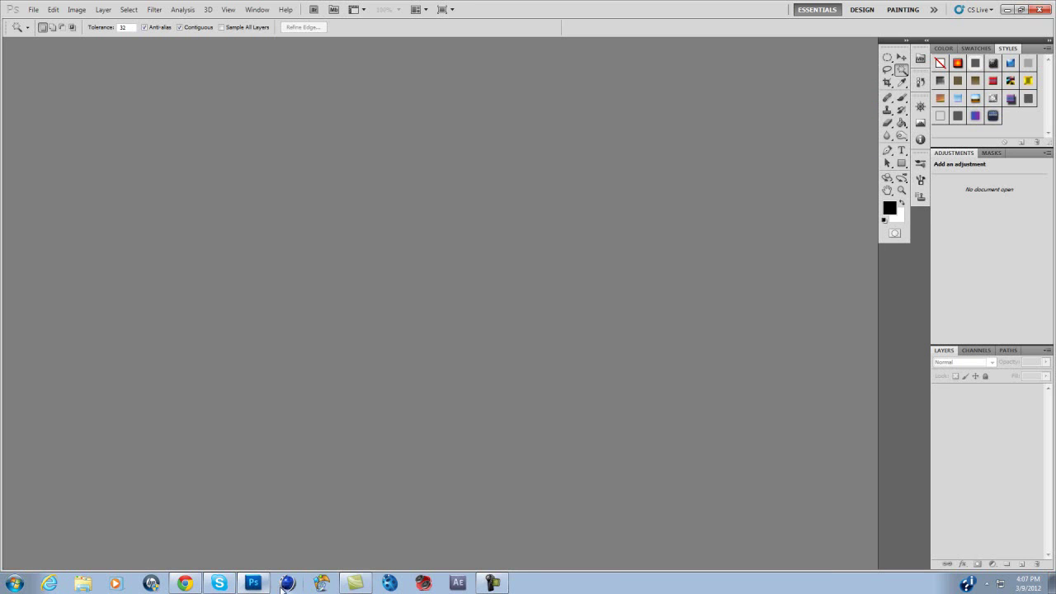
Step: Create a new 1280×720 pixel document with a transparent background
left_click(33, 10)
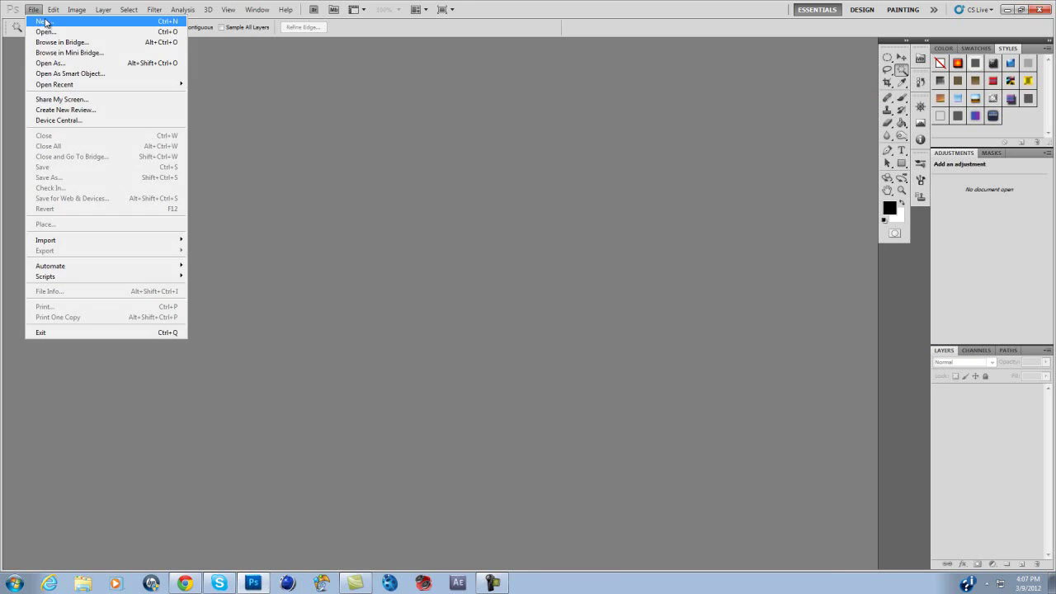
left_click(46, 23)
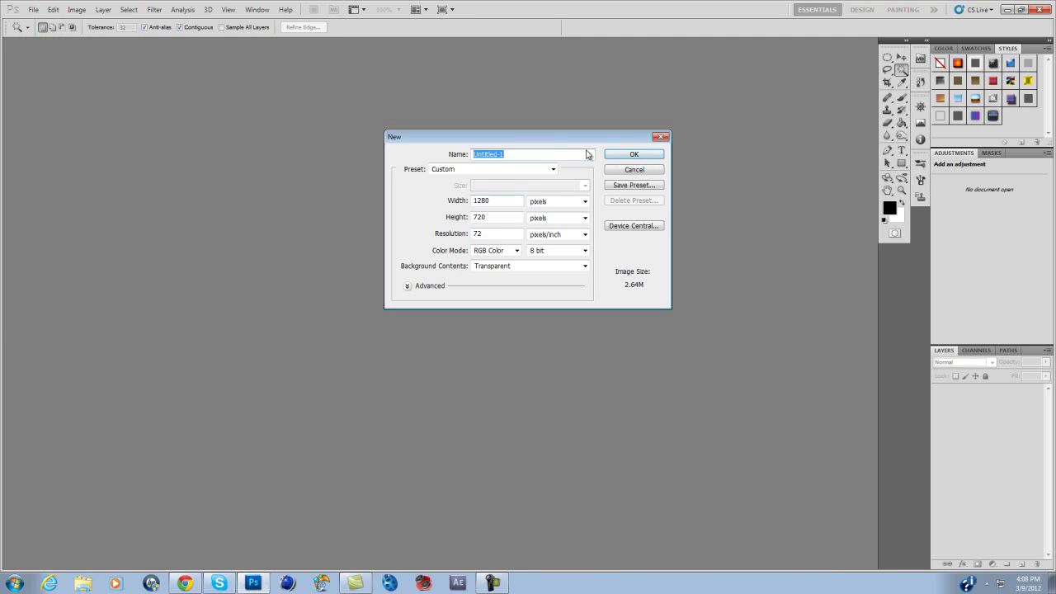
left_click_drag(539, 141, 546, 141)
left_click(633, 170)
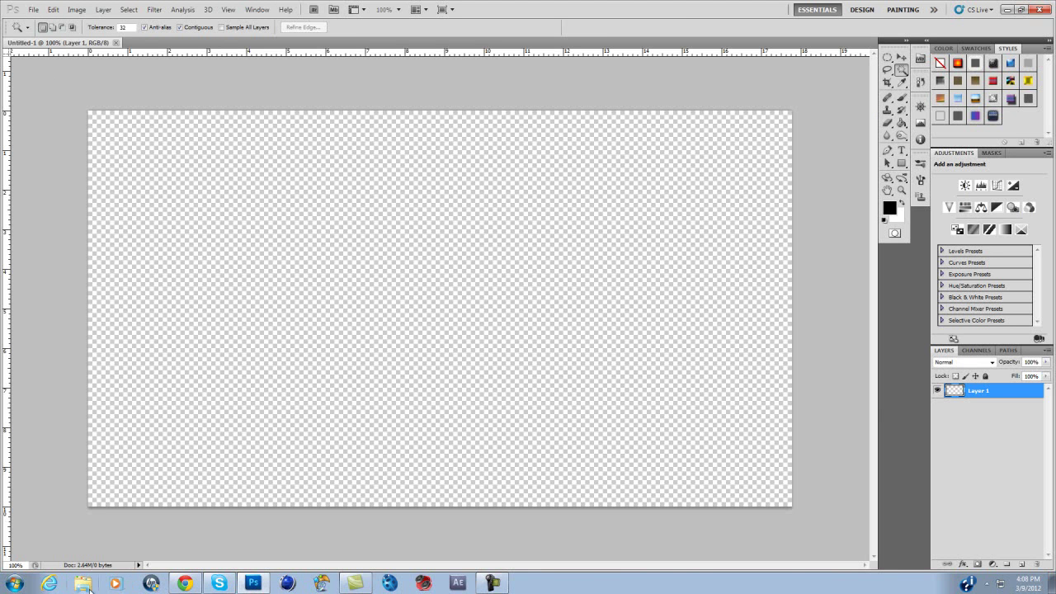
Step: In Explorer, go to the Desktop and open the Photoshop Files Etc folder
left_click(83, 584)
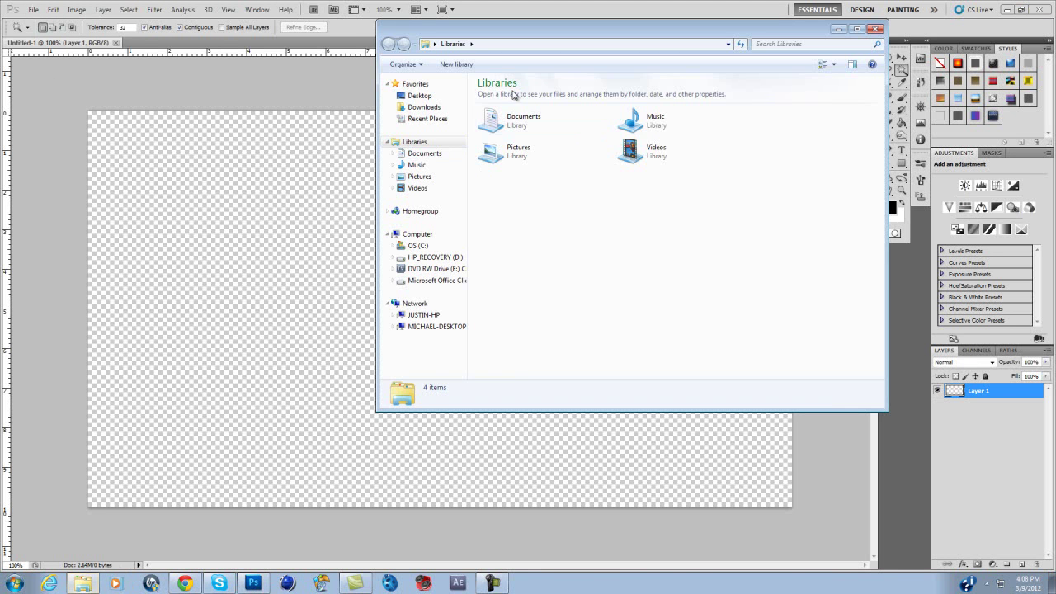
left_click(421, 95)
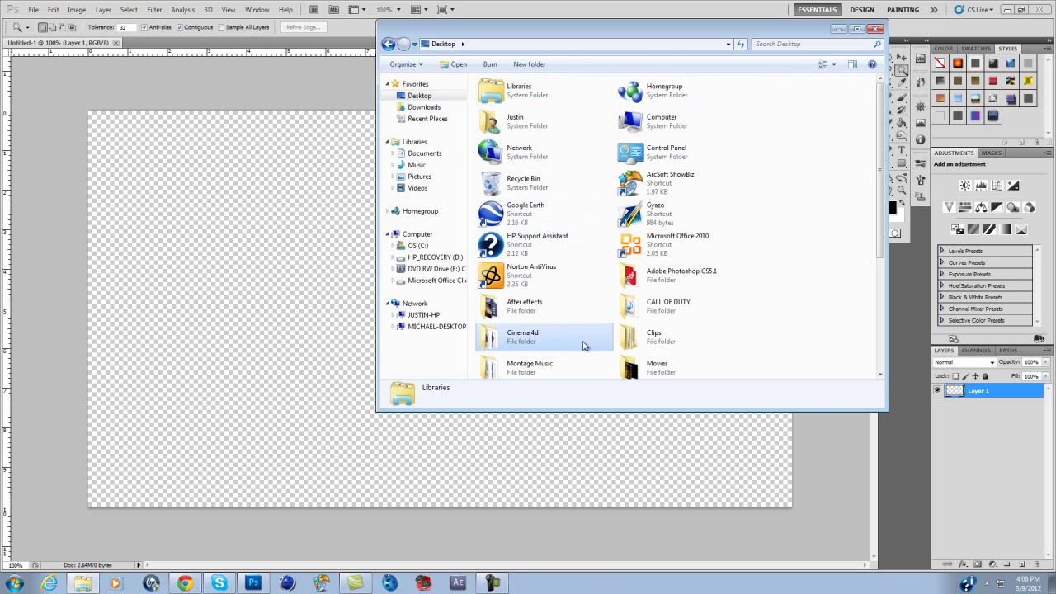
left_click(652, 337)
scroll(643, 322, "down", 2)
scroll(645, 318, "up", 1)
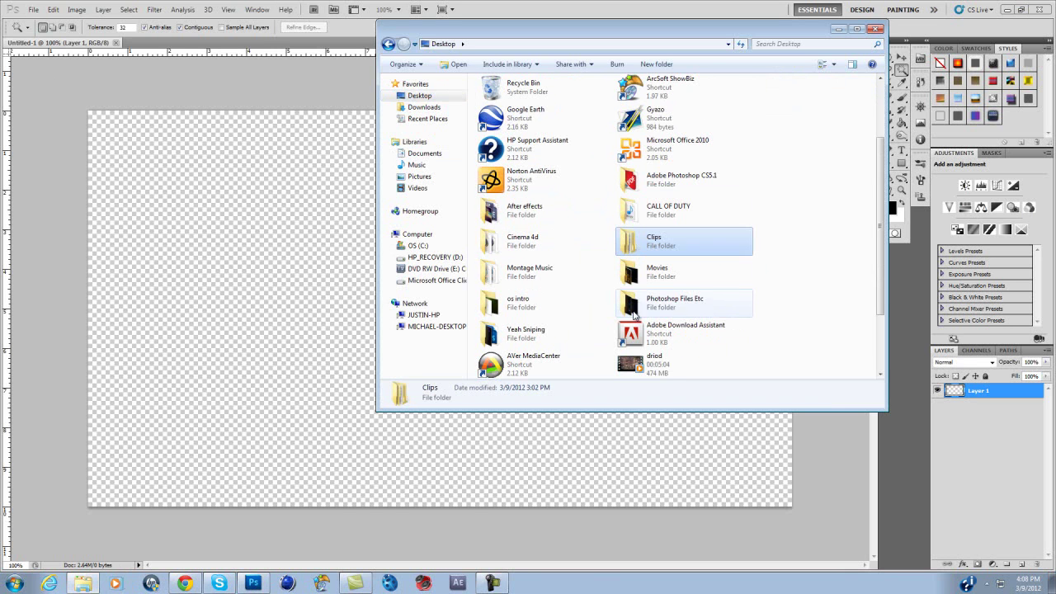
double_click(652, 298)
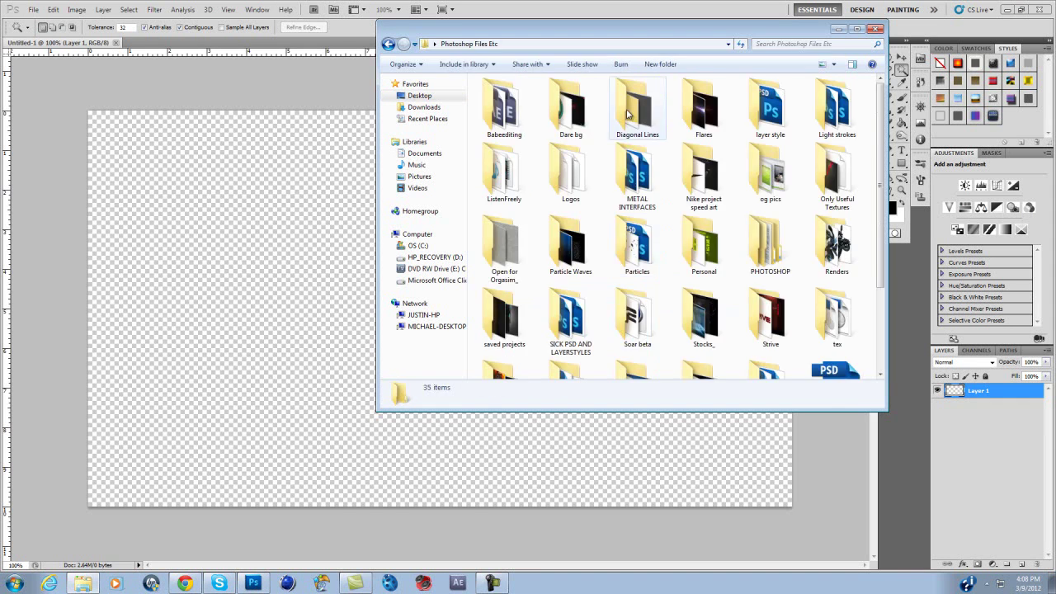
Step: Open the Logos folder and drag EA_logo onto the Photoshop canvas
left_click(583, 118)
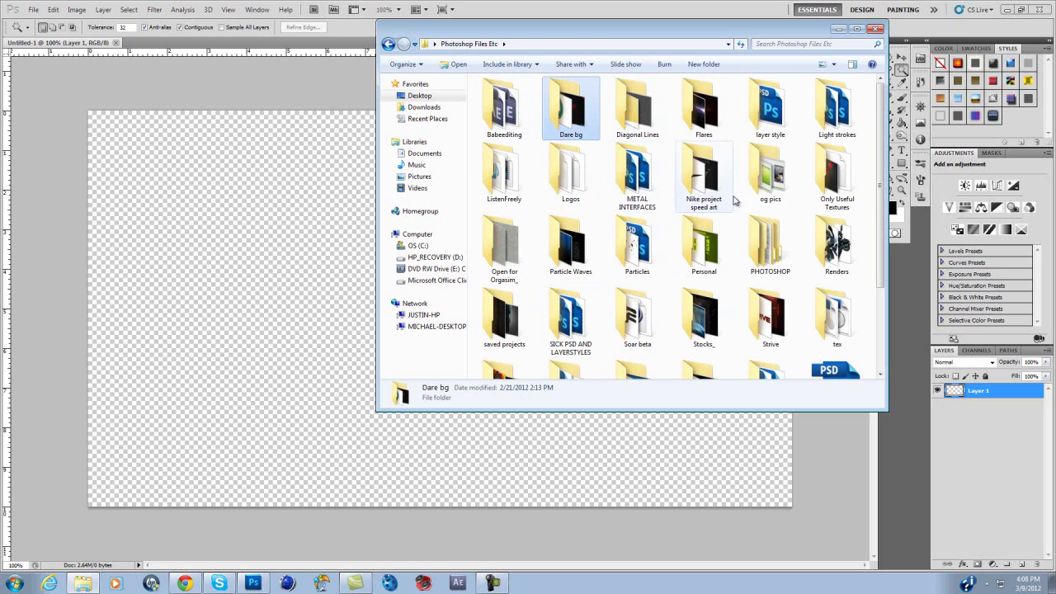
double_click(570, 169)
left_click(578, 252)
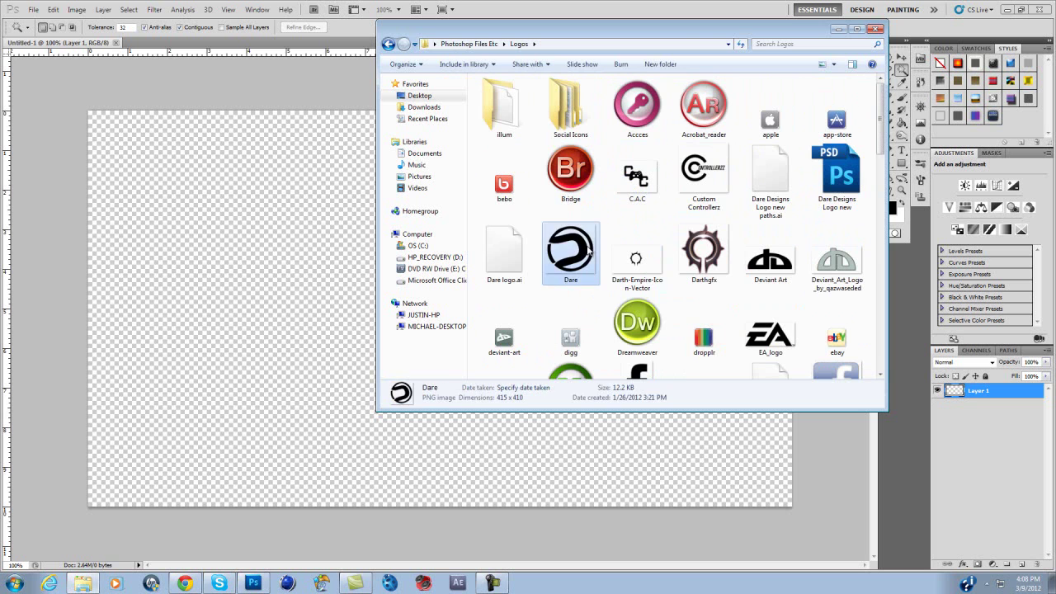
left_click(771, 267)
scroll(771, 266, "down", 5)
scroll(771, 267, "up", 3)
left_click(765, 205)
left_click_drag(772, 197, 294, 219)
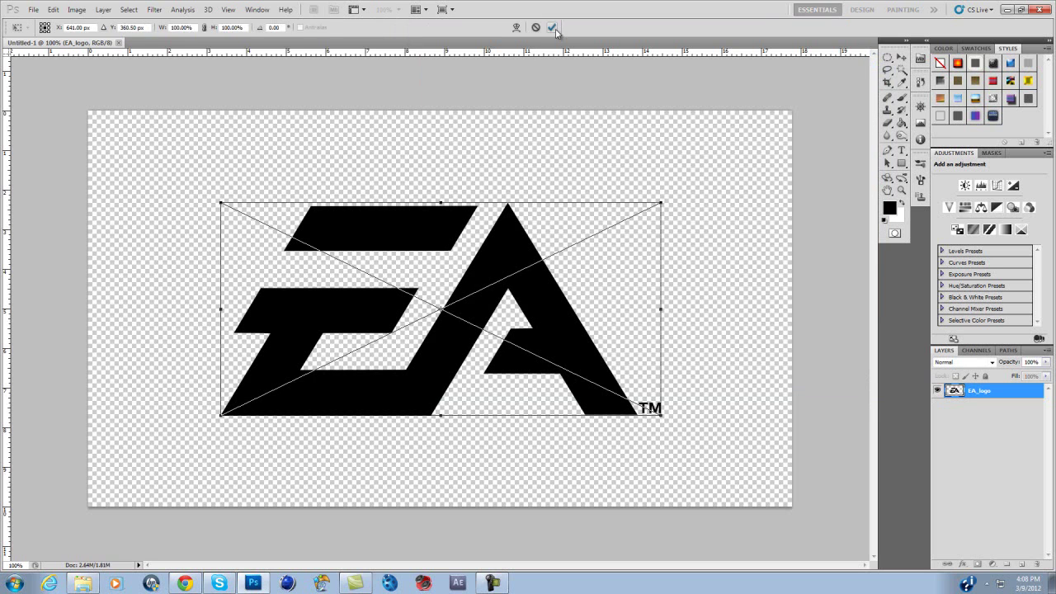
Step: Commit the placed EA logo and rasterize its layer
left_click(553, 27)
right_click(969, 393)
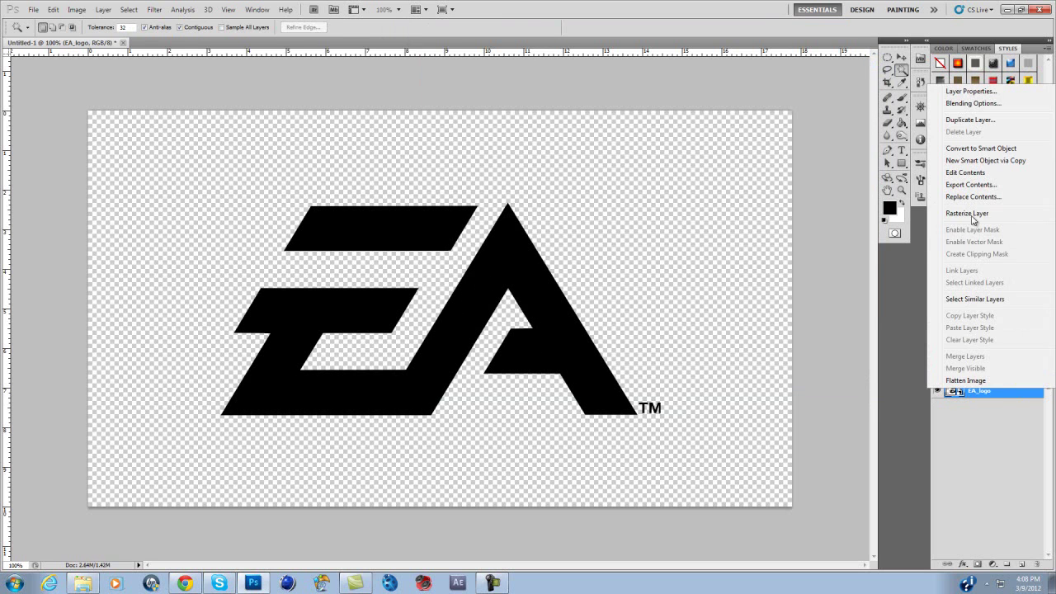
left_click(978, 210)
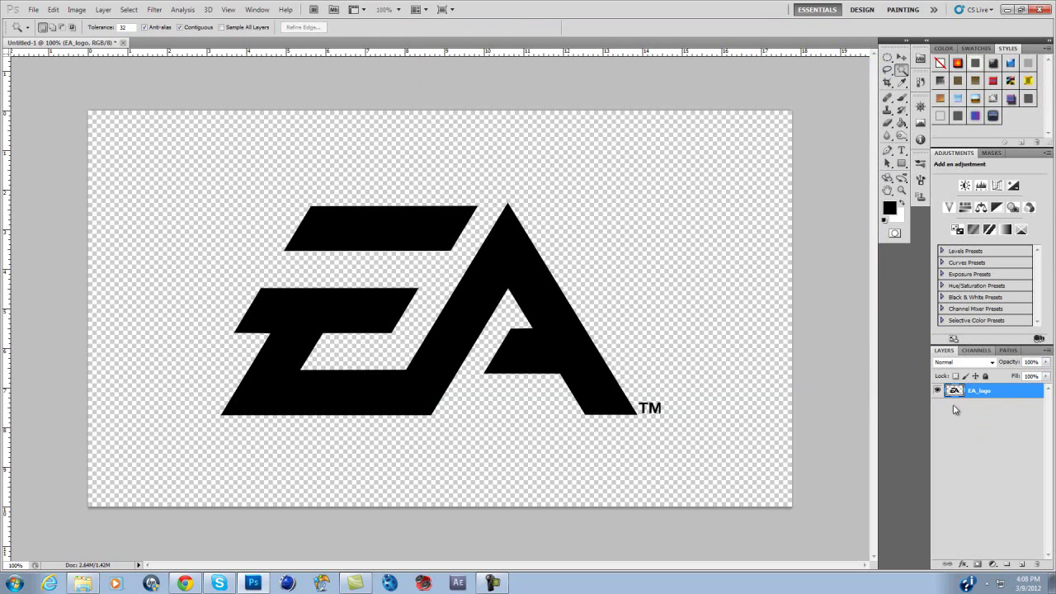
Step: Select the black logo shapes and turn the selection into a Work Path
left_click(953, 393, "ctrl")
left_click(1008, 350)
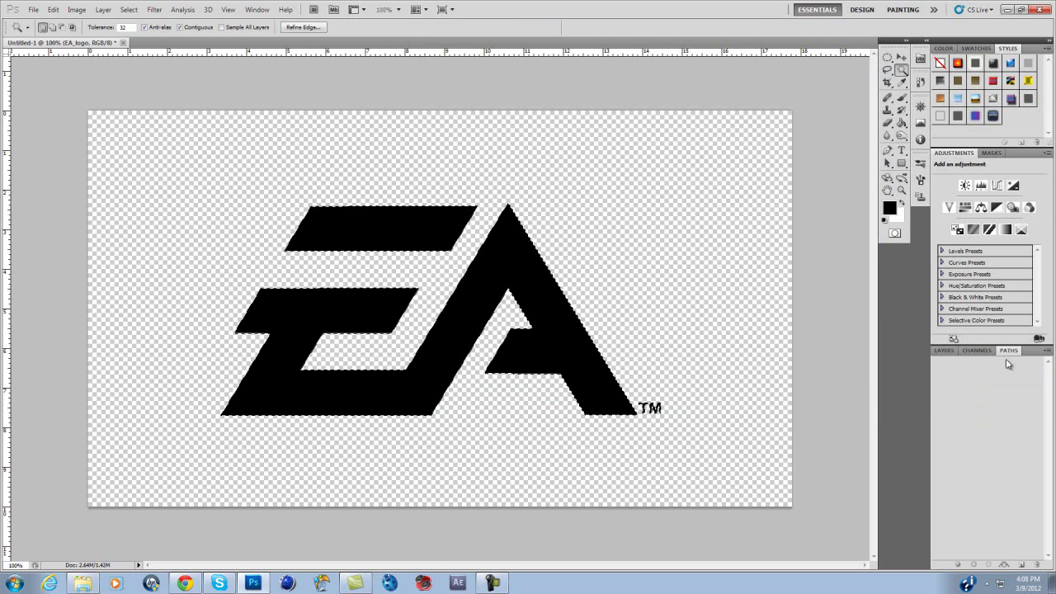
left_click(1004, 565)
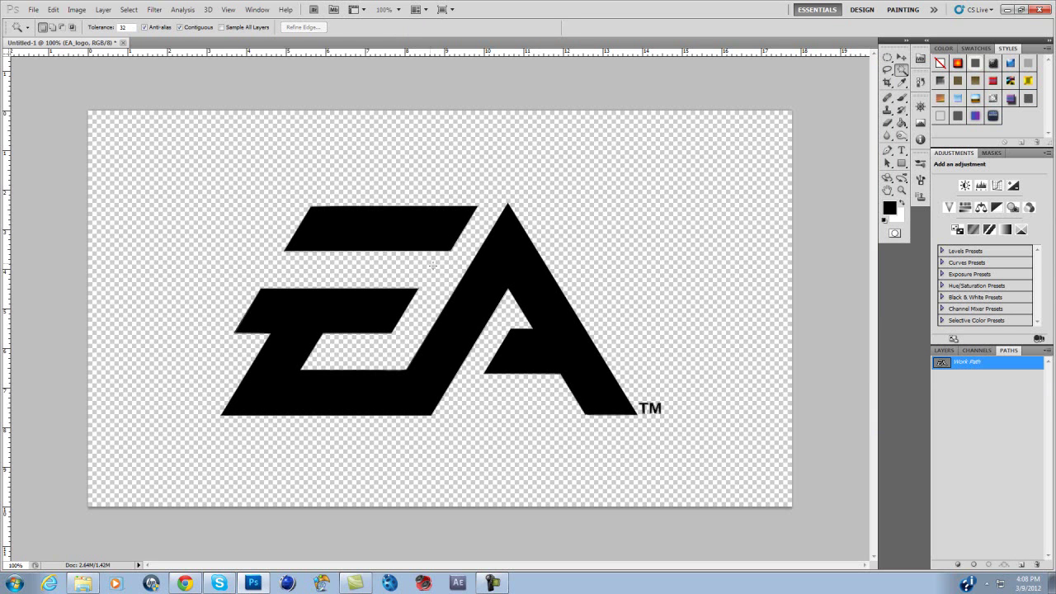
left_click(945, 351)
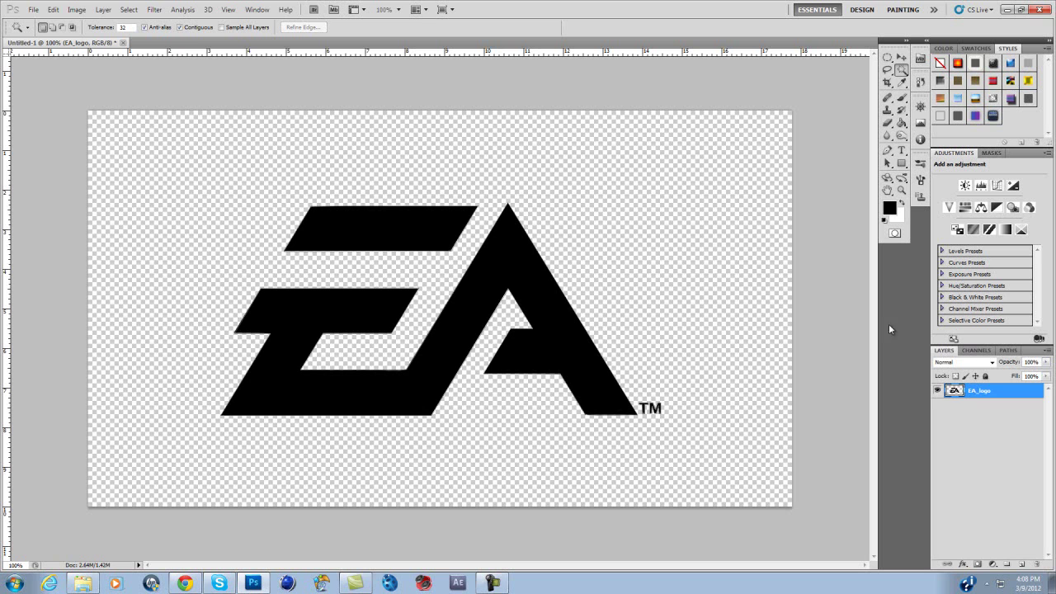
left_click(33, 9)
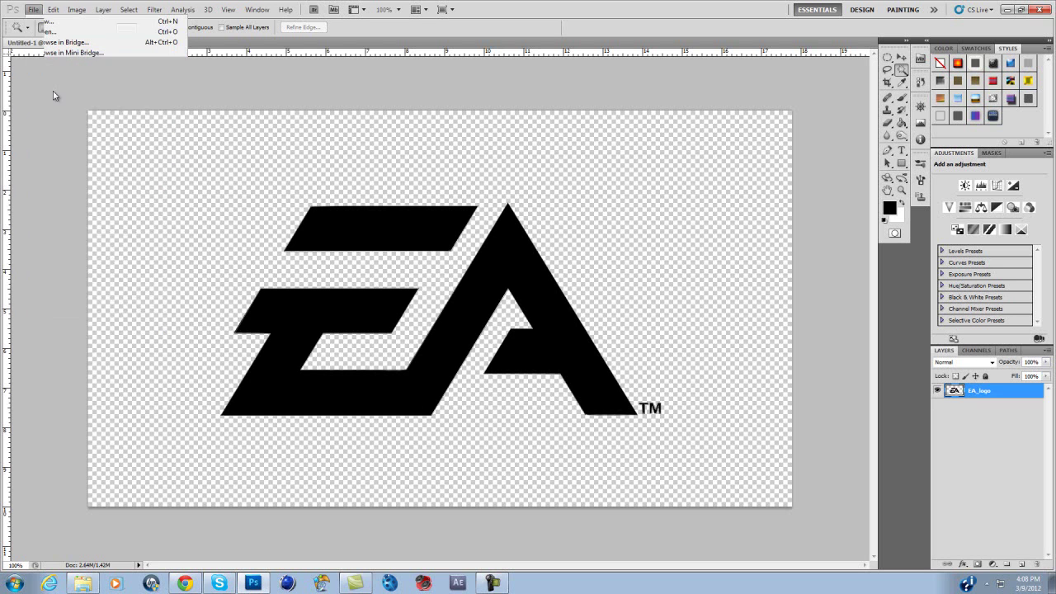
Step: Export the Work Path via Paths to Illustrator as eA on the Desktop
mouse_move(53, 9)
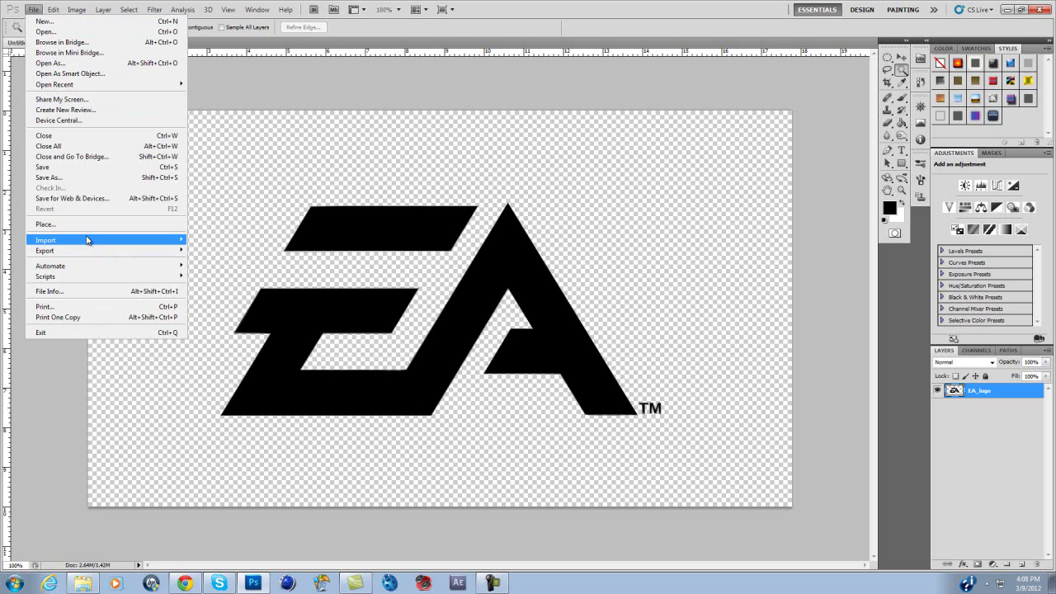
mouse_move(97, 251)
left_click(216, 261)
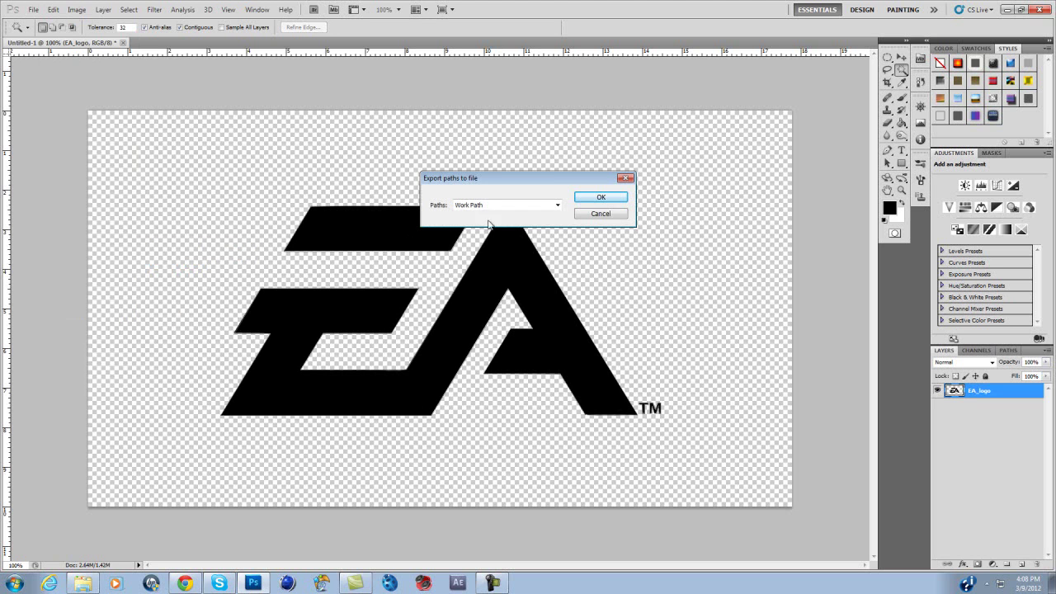
left_click(462, 210)
left_click(479, 231)
left_click(601, 198)
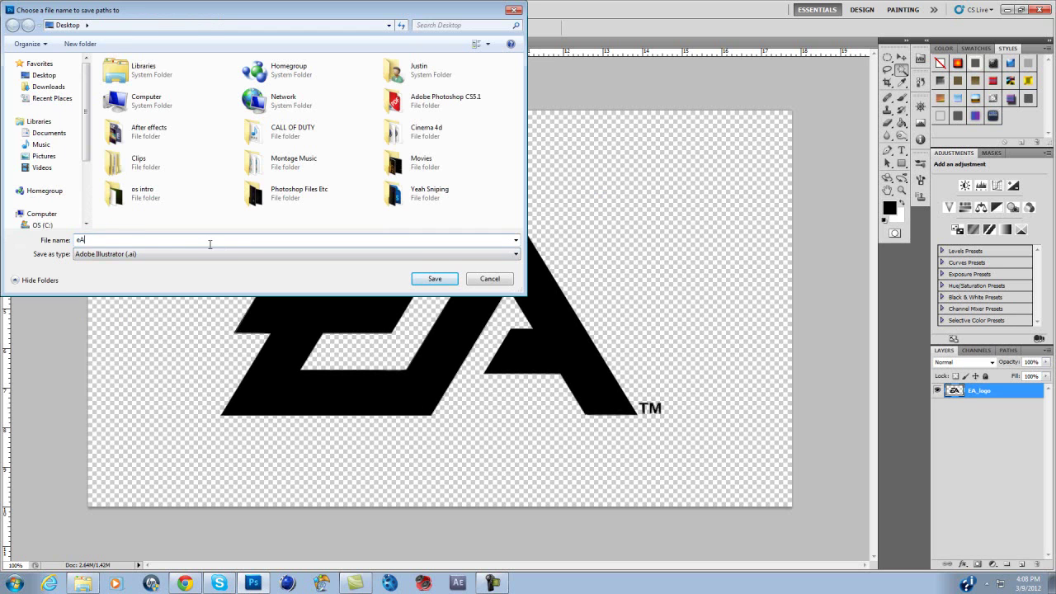
key("Return")
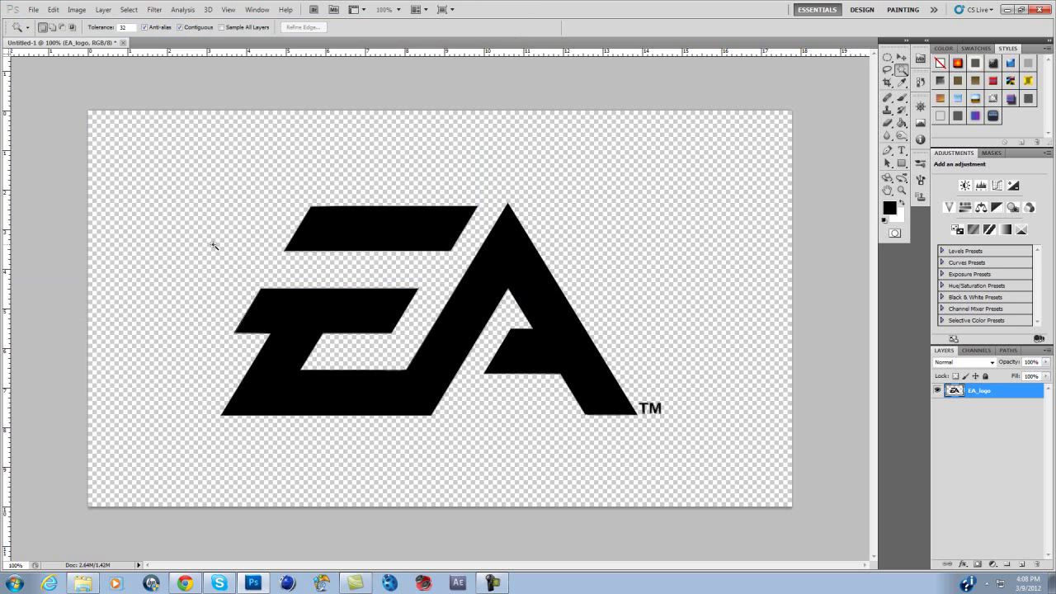
Step: Close Photoshop without saving, close Explorer, and launch Cinema 4D
left_click(1040, 9)
left_click(532, 218)
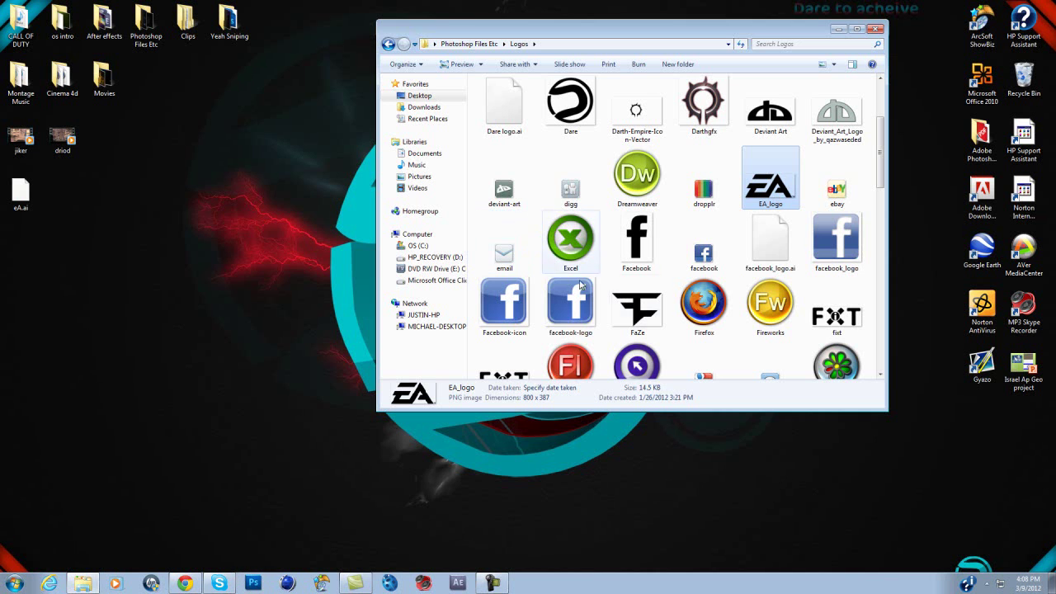
left_click(874, 30)
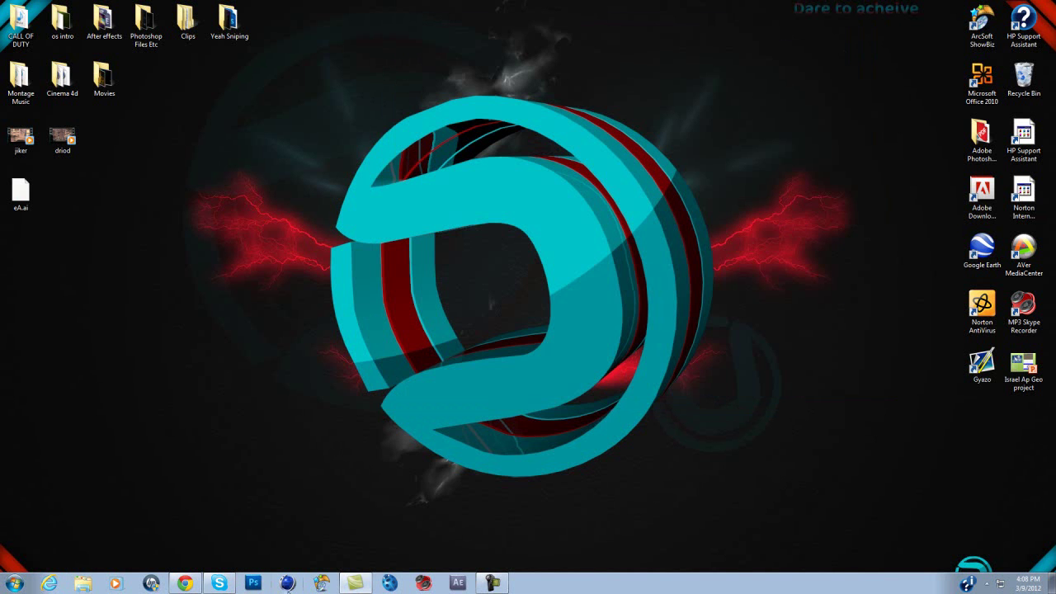
left_click(287, 584)
left_click(185, 583)
left_click(185, 584)
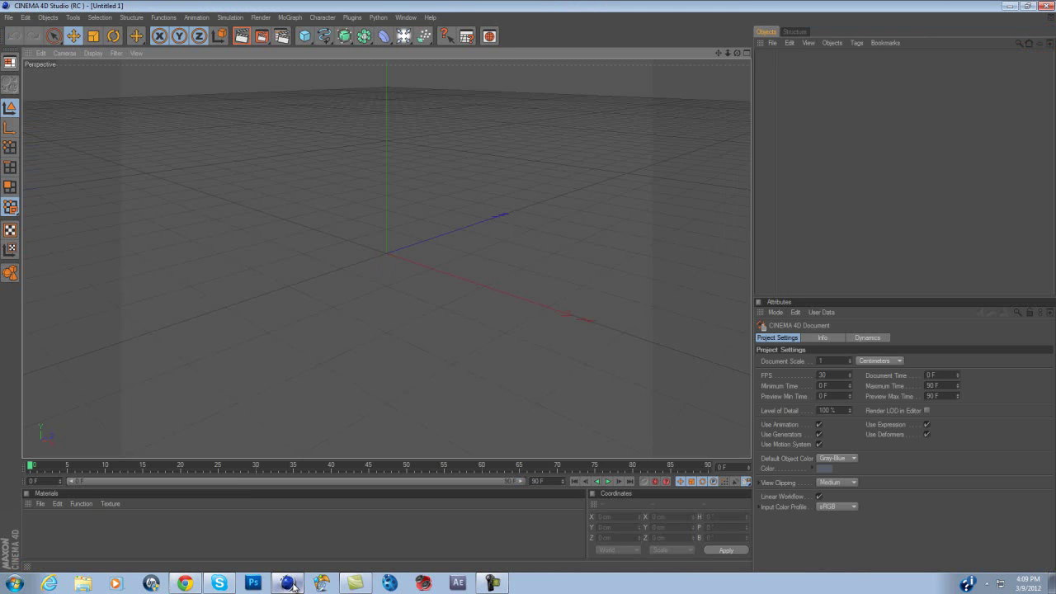
Step: Open eA.ai from the Desktop, accepting the Adobe Illustrator Import settings
left_click(7, 17)
left_click(29, 12)
left_click(9, 17)
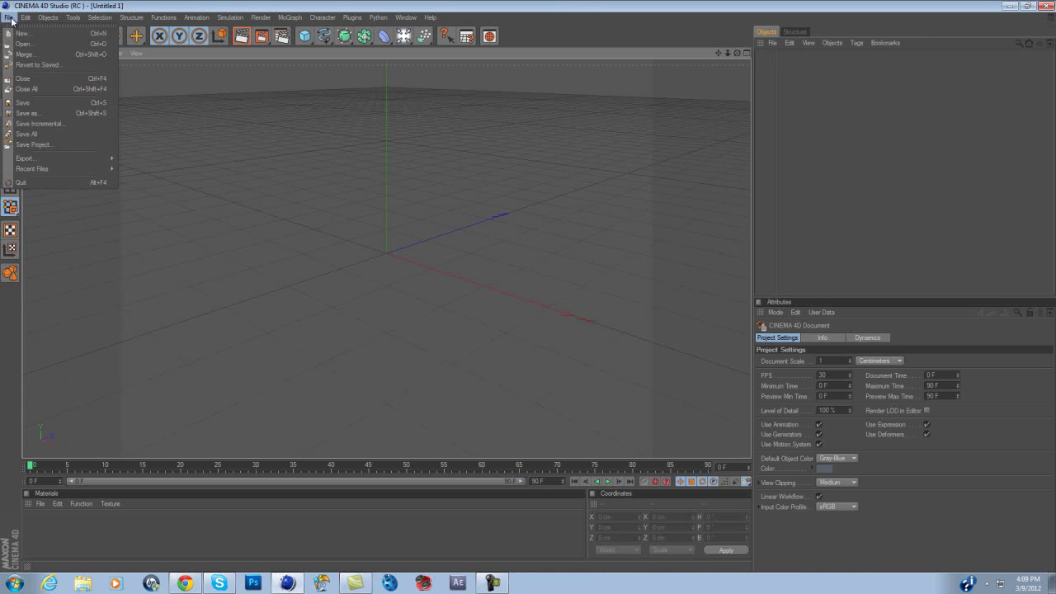
left_click(9, 44)
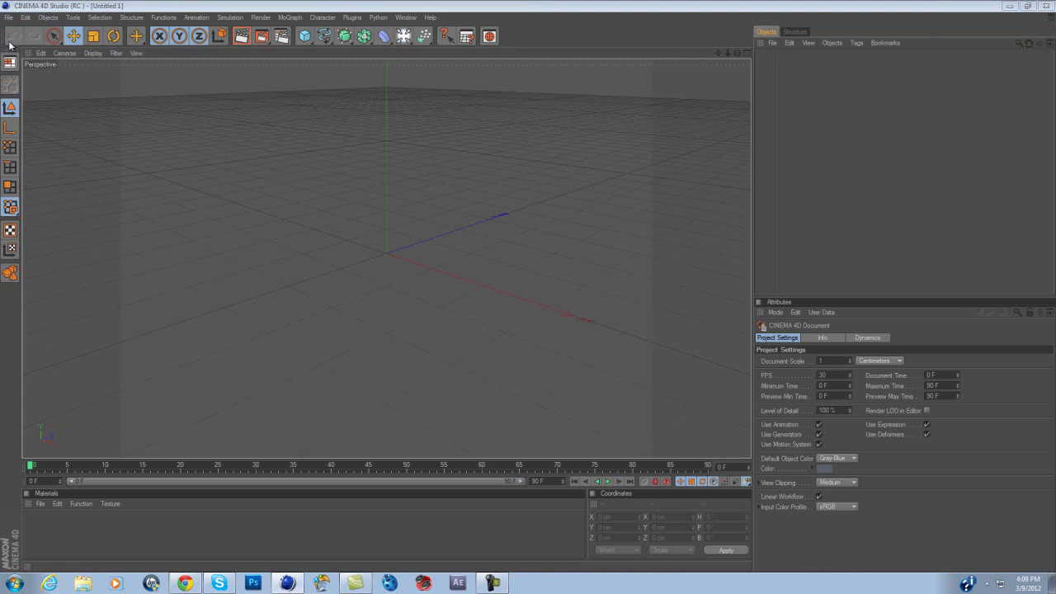
left_click(71, 88)
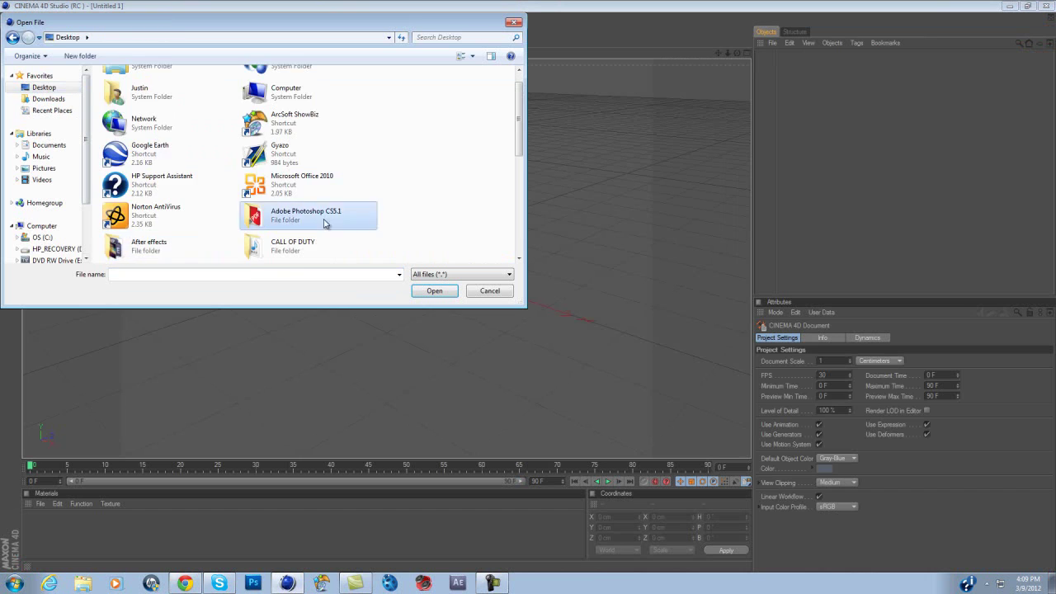
scroll(330, 223, "down", 5)
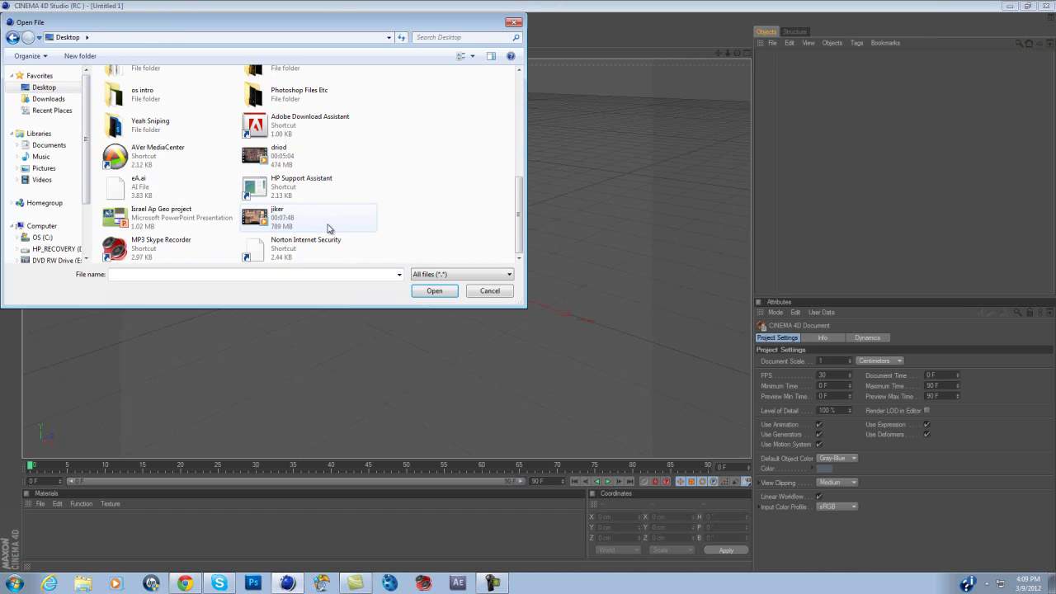
left_click(142, 189)
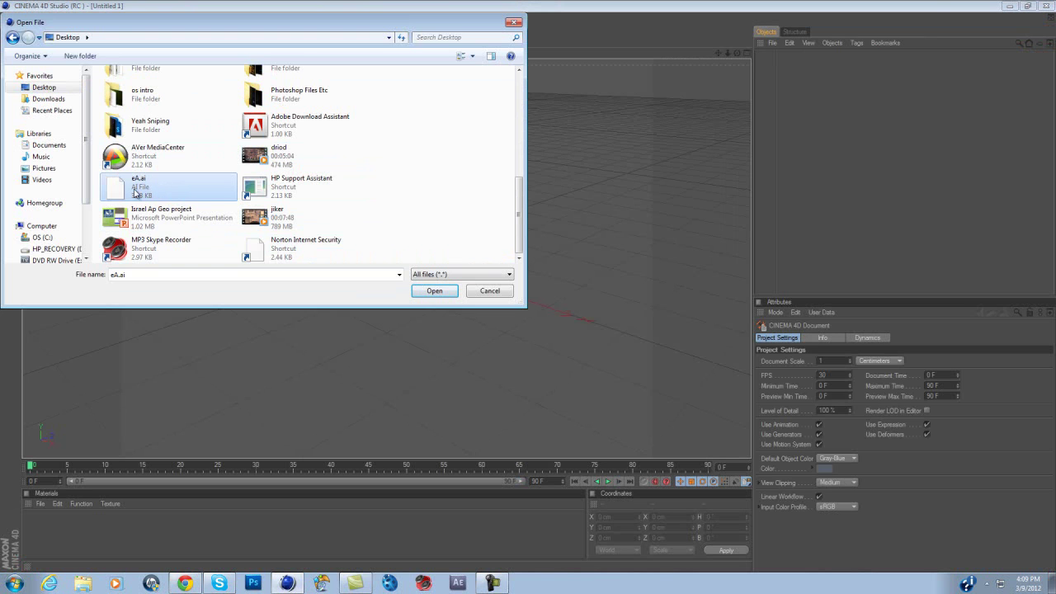
left_click(429, 291)
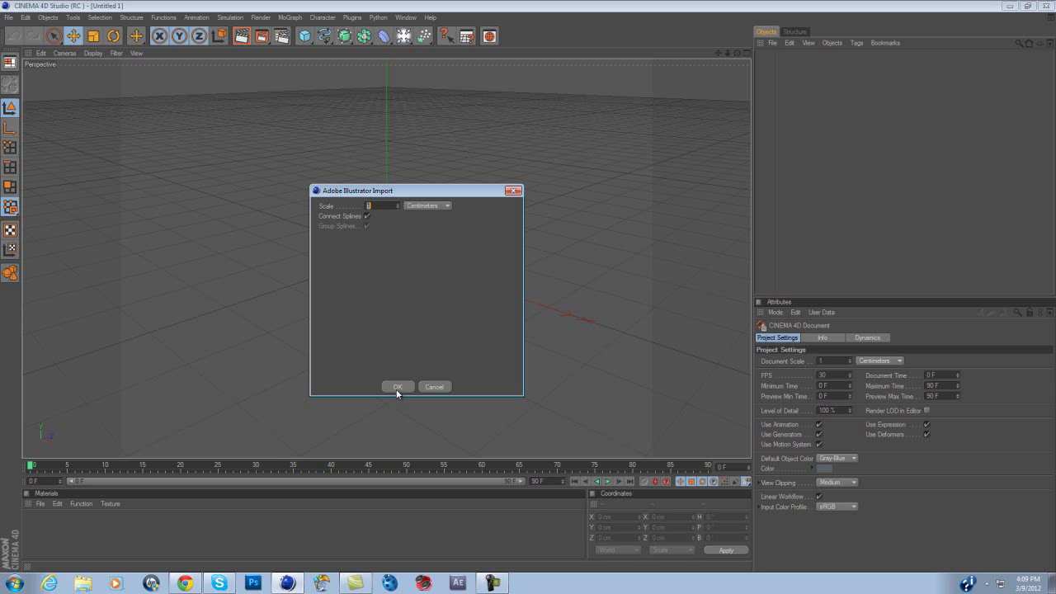
left_click(397, 386)
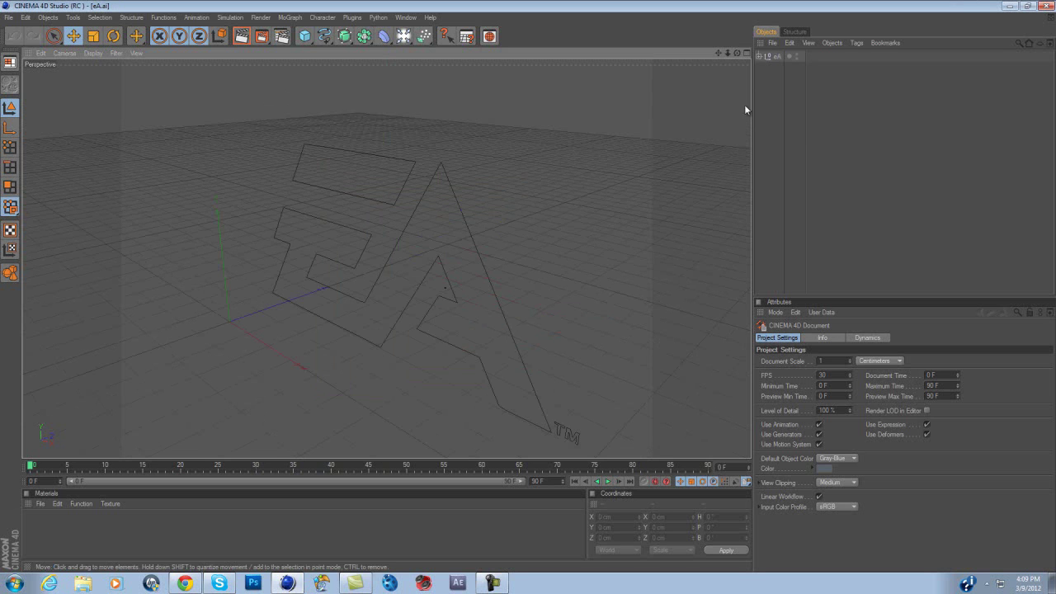
Step: Face the logo, shift the whole eA null left, and expand it to show Path 1–4
left_click_drag(732, 52, 668, 85)
left_click(509, 199)
left_click_drag(573, 288, 528, 287)
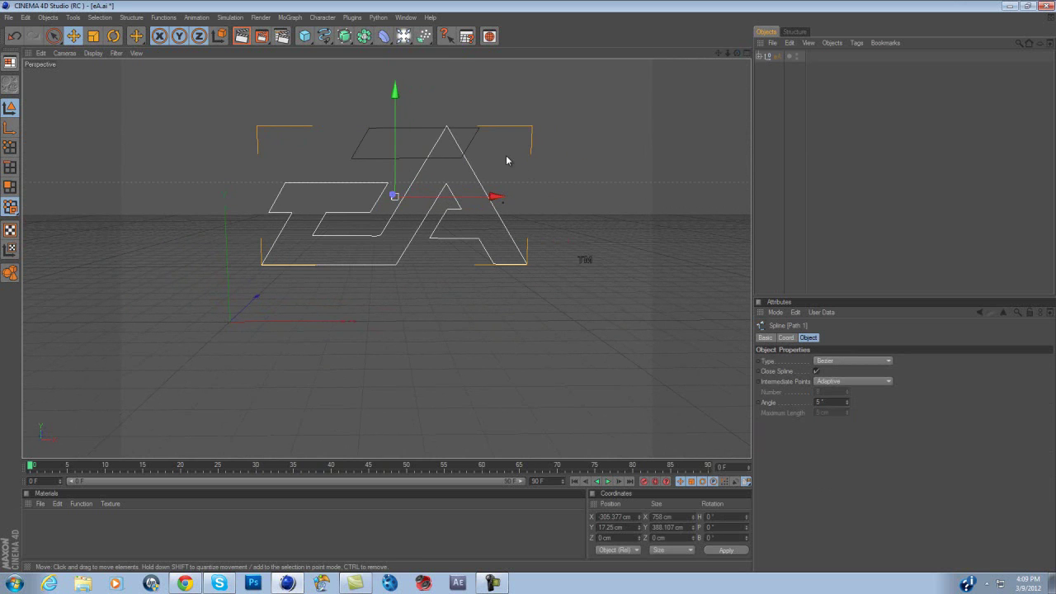
key("ctrl+z")
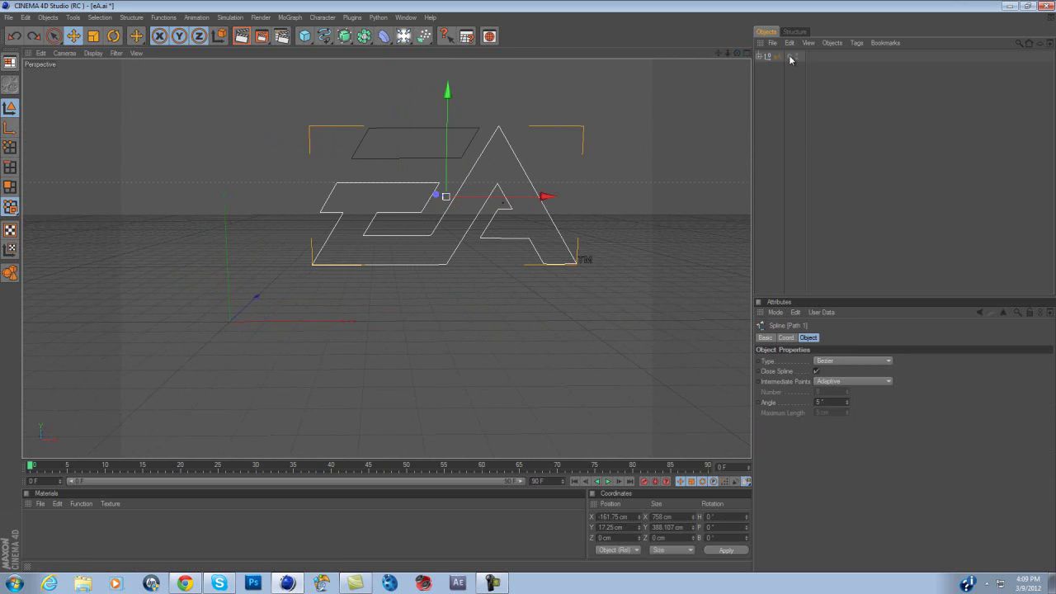
left_click(776, 56)
left_click_drag(580, 198, 528, 286)
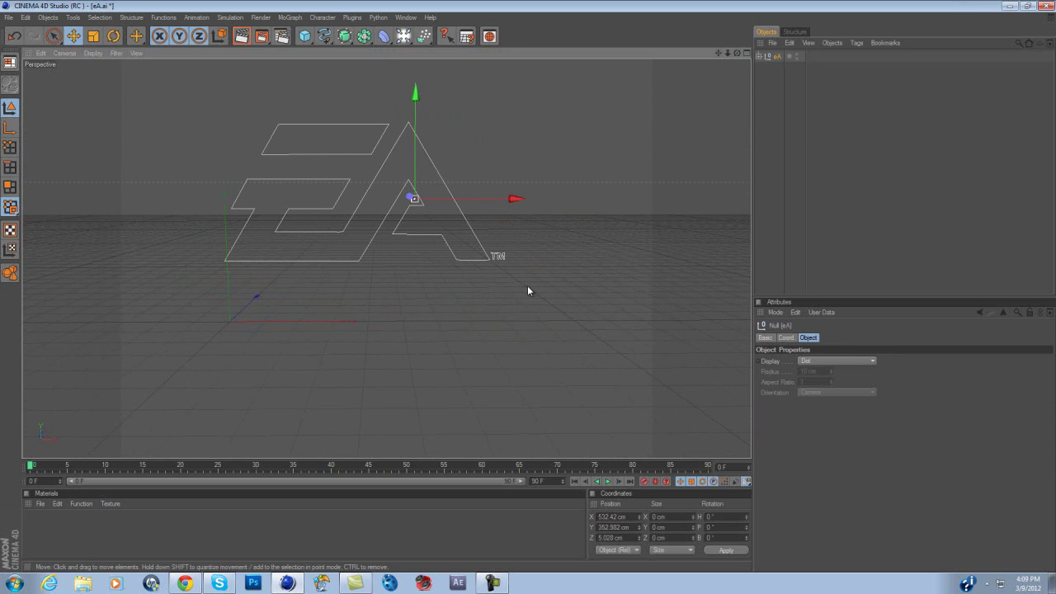
left_click(759, 57)
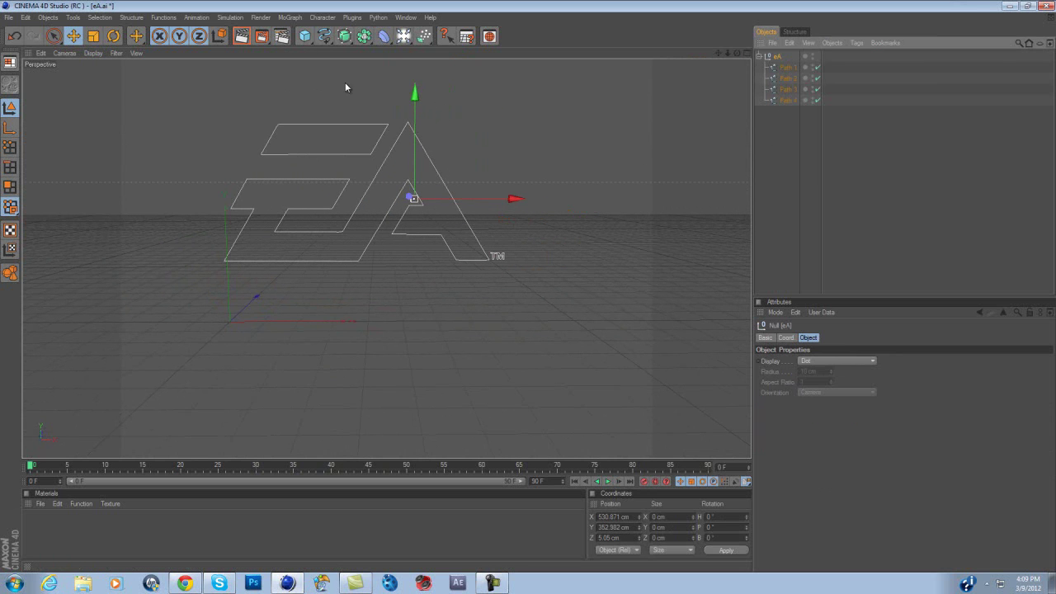
Step: Put Path 1 through Path 4 each in its own Extrude NURBS and delete the empty eA null
left_click_drag(344, 37, 445, 44)
left_click_drag(344, 37, 445, 46)
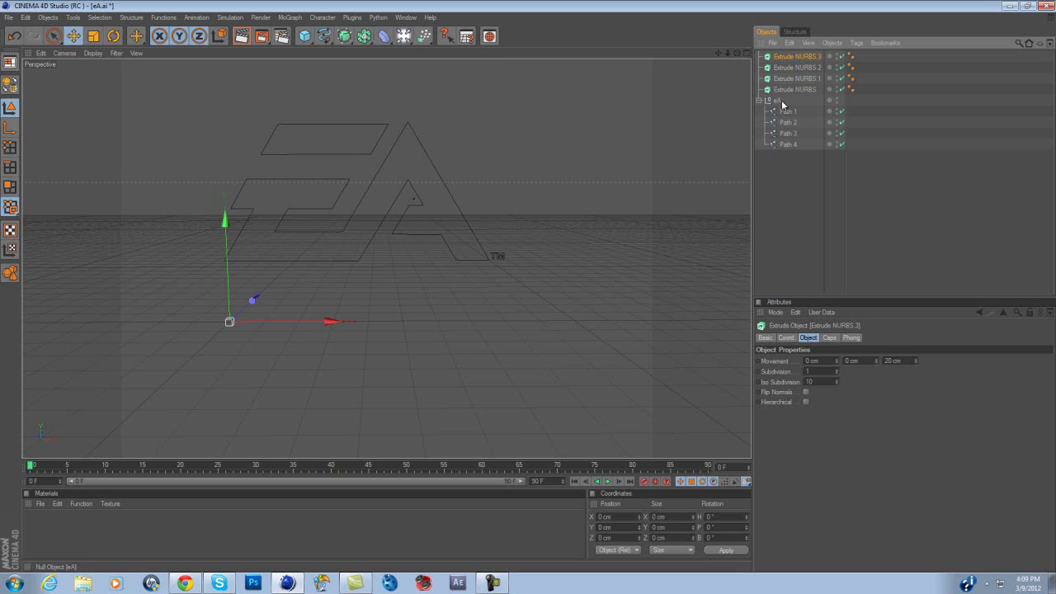
left_click_drag(785, 93, 788, 73)
left_click_drag(789, 145, 797, 58)
left_click(776, 144)
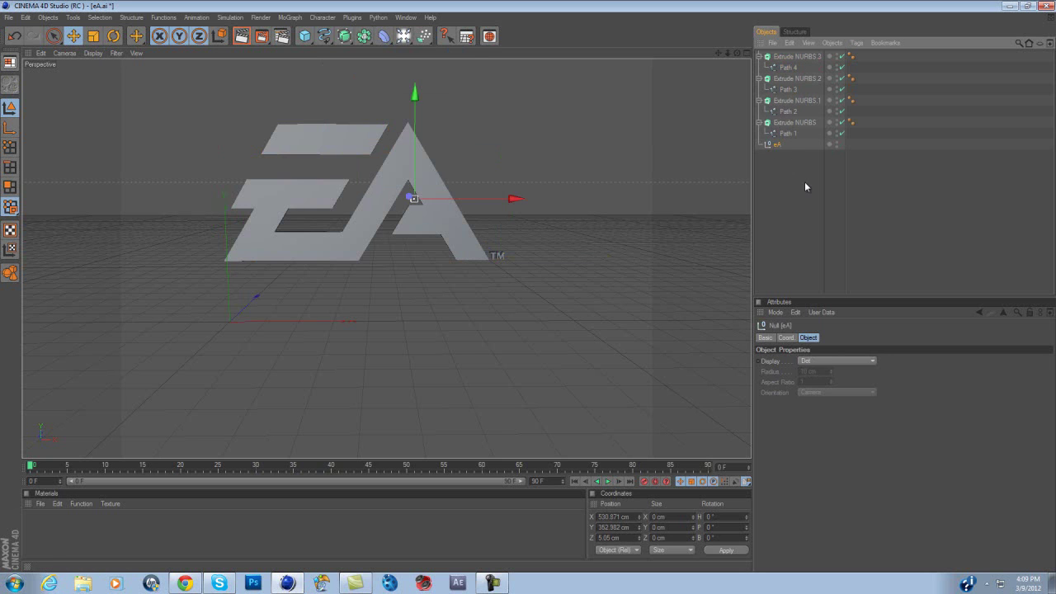
key("Delete")
left_click(450, 219)
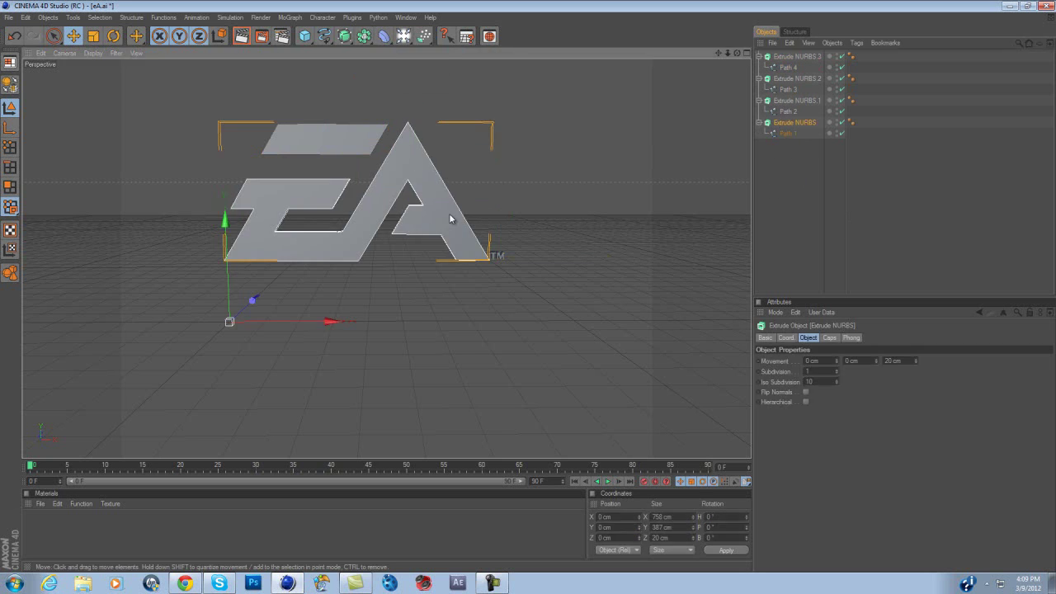
Step: Select all four Extrude NURBS and group them under a new Null
left_click(797, 100)
left_click(794, 56, "shift")
left_click(793, 122, "shift")
right_click(794, 124)
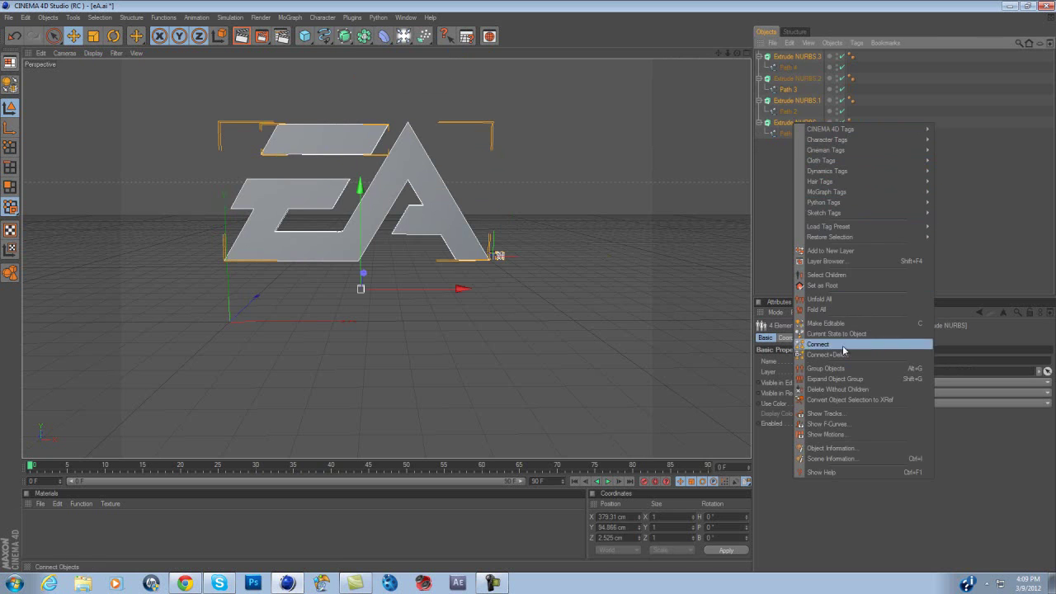
left_click(825, 368)
Step: Move the grouped logo to the right and check the group's coordinates
left_click(780, 102)
left_click(778, 67)
left_click(776, 56)
left_click_drag(399, 316, 530, 291)
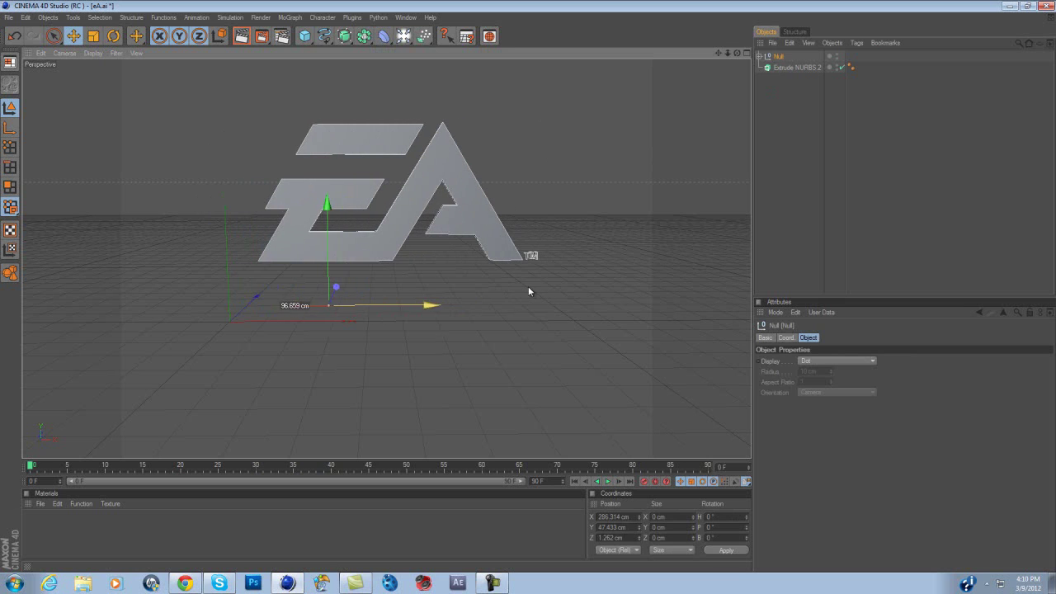
left_click(787, 338)
left_click(789, 67)
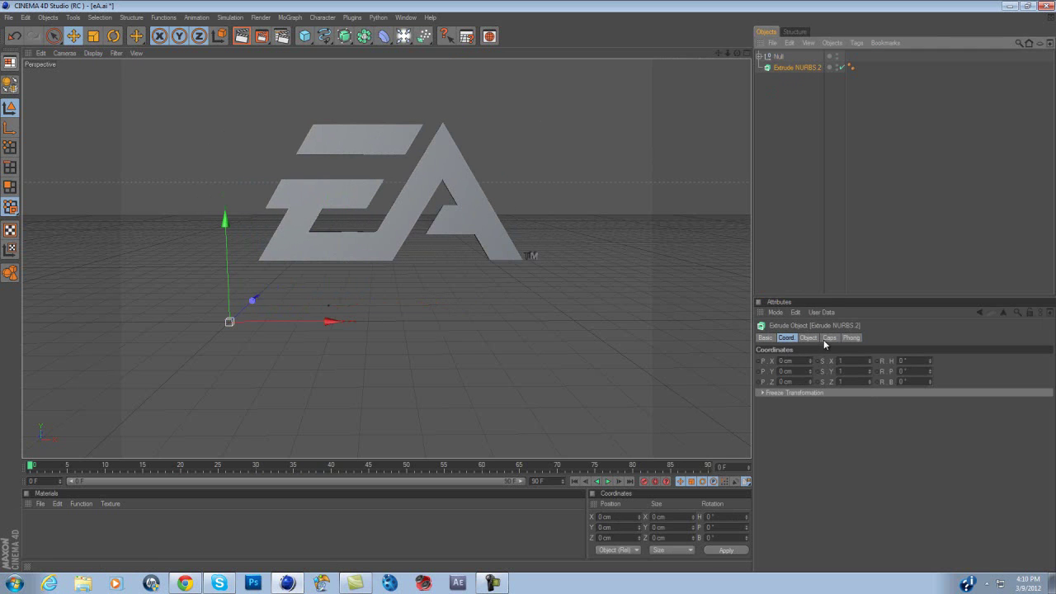
Step: Review the extrude's Caps, Object and Coordinates tabs, then undo the move and grouping
left_click(828, 338)
left_click(811, 338)
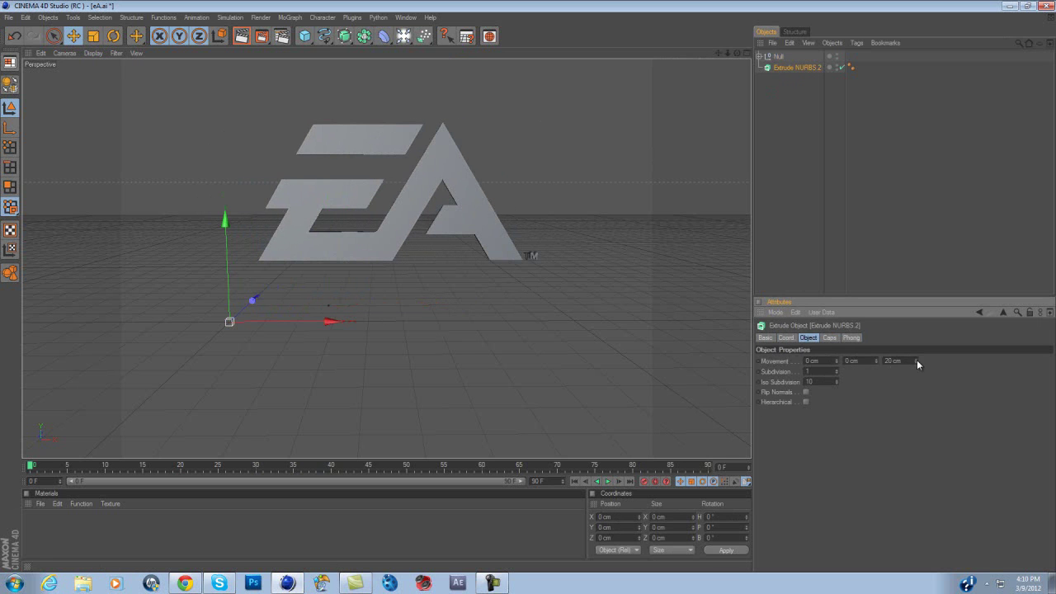
left_click(786, 339)
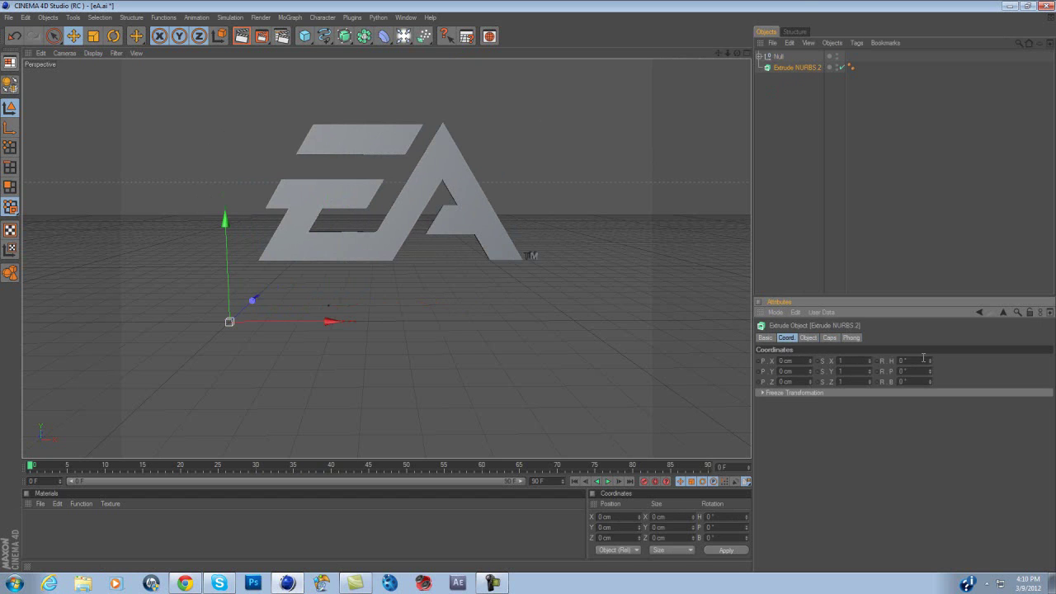
key("ctrl+z")
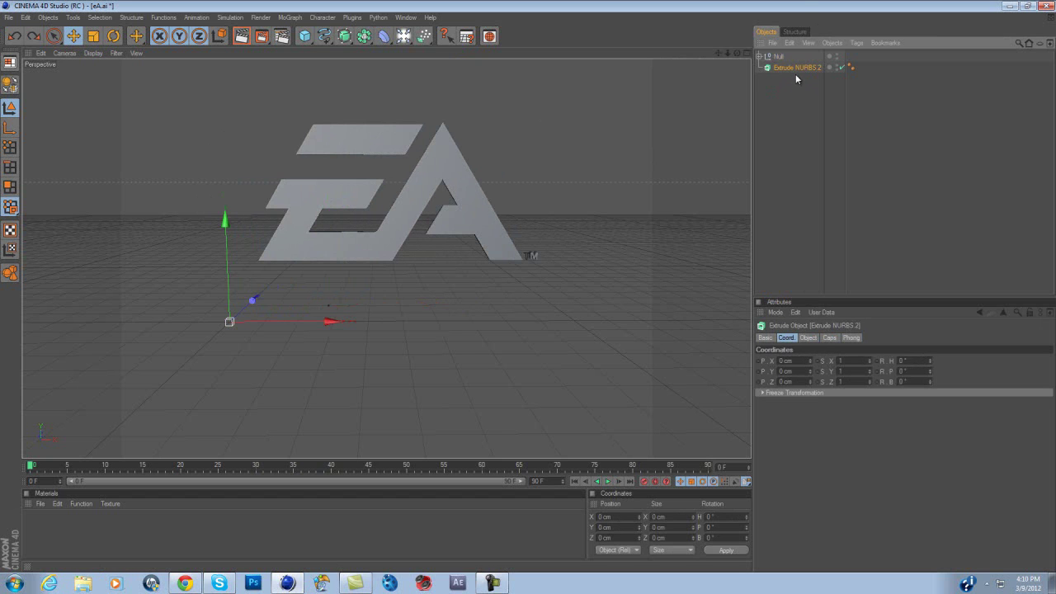
key("ctrl+z")
key("ctrl+z")
key("ctrl+z")
key("ctrl+z")
key("ctrl+z")
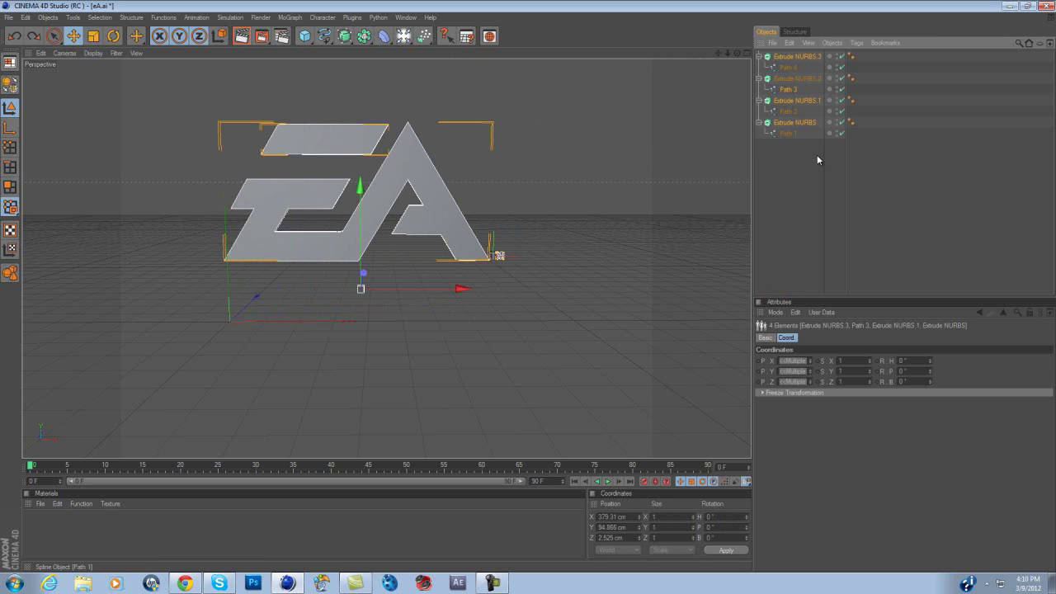
Step: Marquee-select all eight logo objects in the Object Manager
left_click(817, 155)
left_click(788, 132)
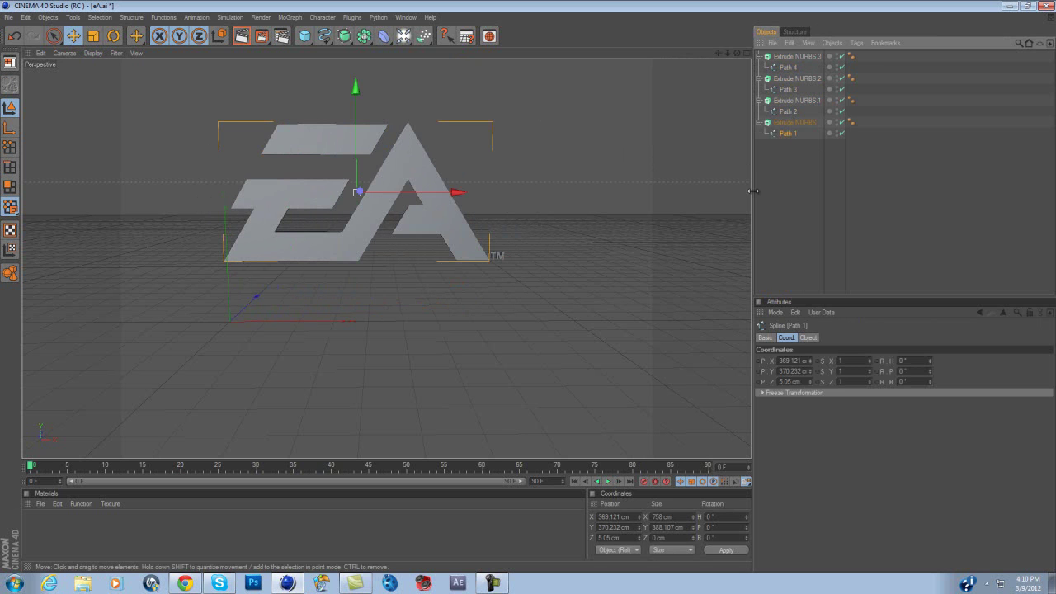
left_click_drag(792, 169, 788, 52)
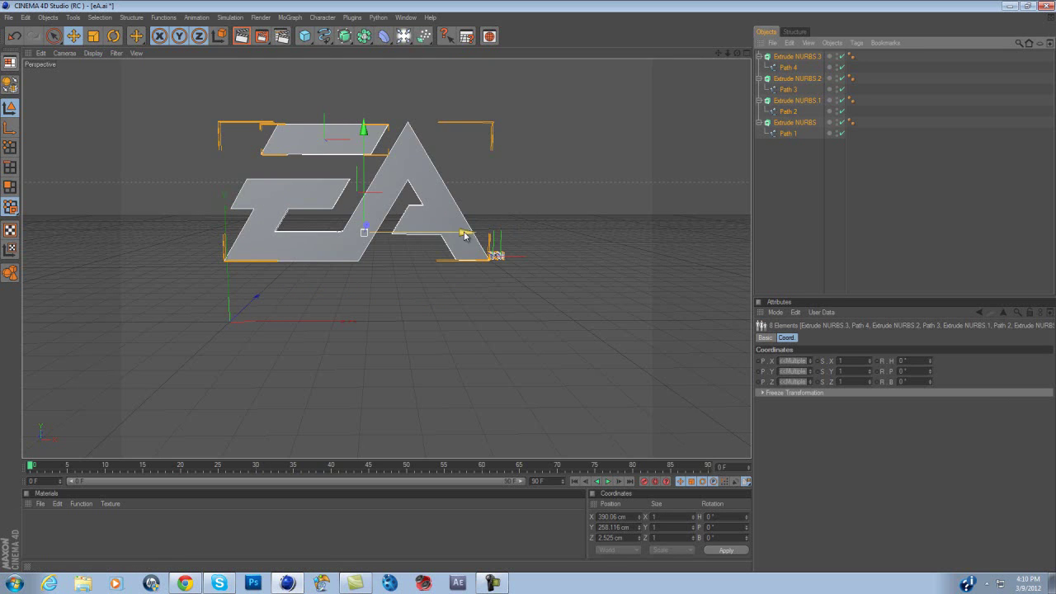
Step: Set the first Extrude NURBS to a Movement Z depth of 150 cm
left_click(813, 225)
left_click(795, 123)
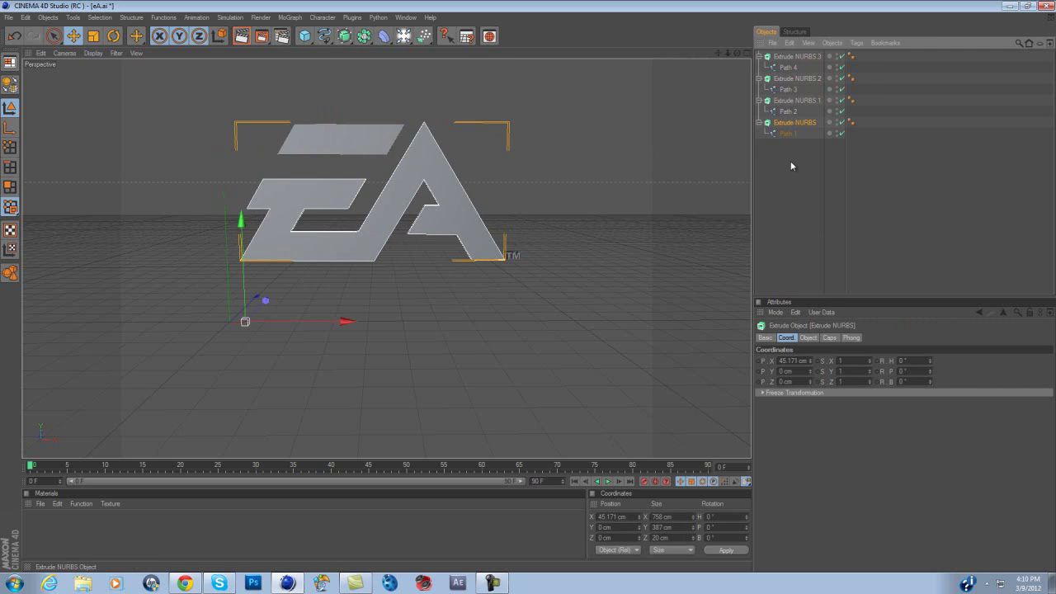
left_click(809, 338)
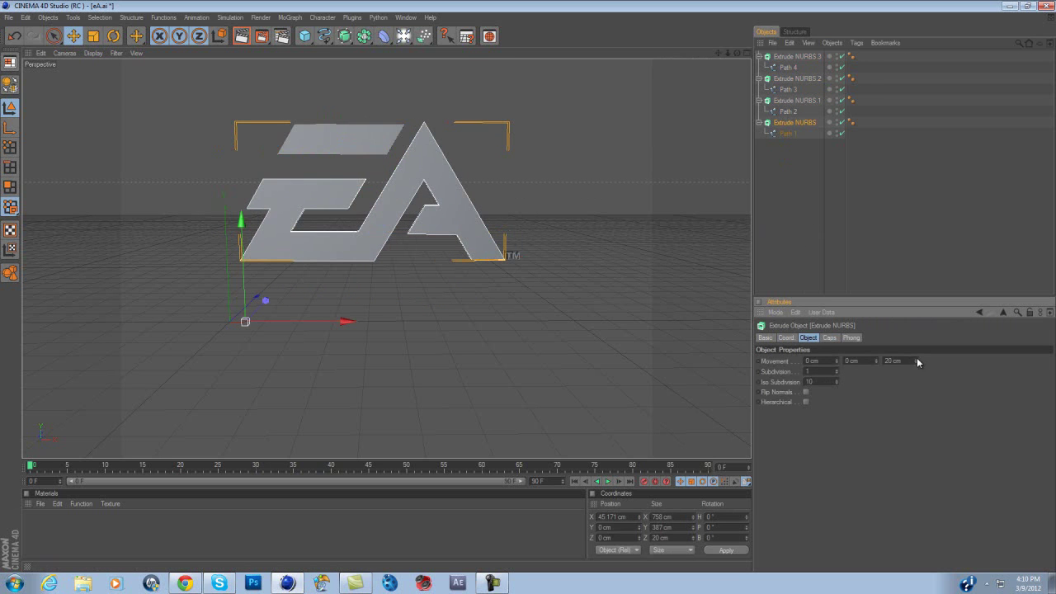
mouse_move(917, 359)
left_mouse_down()
mouse_move(917, 349)
mouse_move(917, 363)
left_mouse_up()
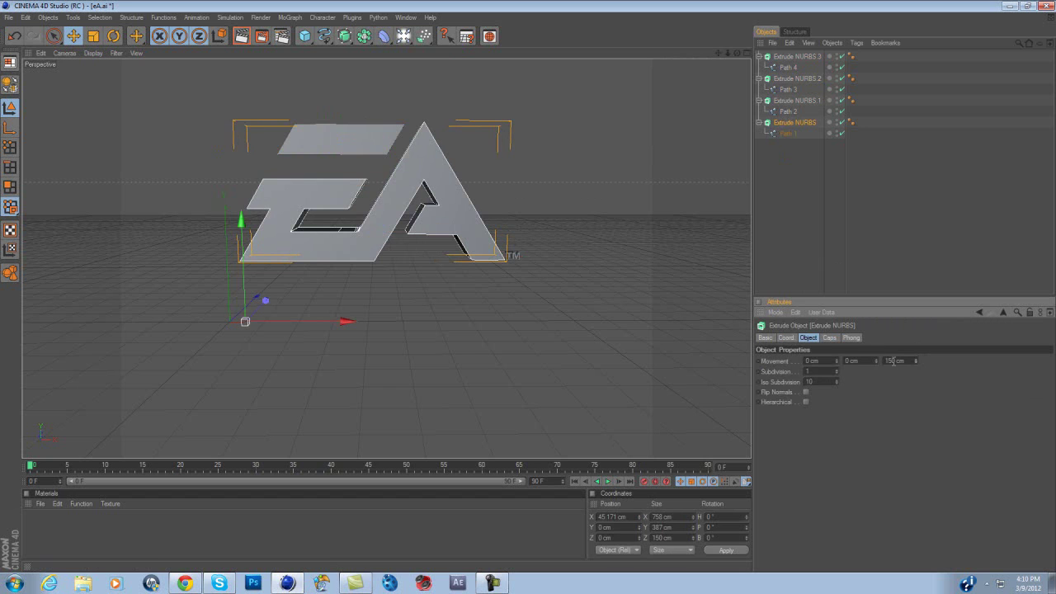
Step: Set the extrusion depth of Extrude NURBS.2 and Extrude NURBS.3 to 150 cm
left_click(788, 99)
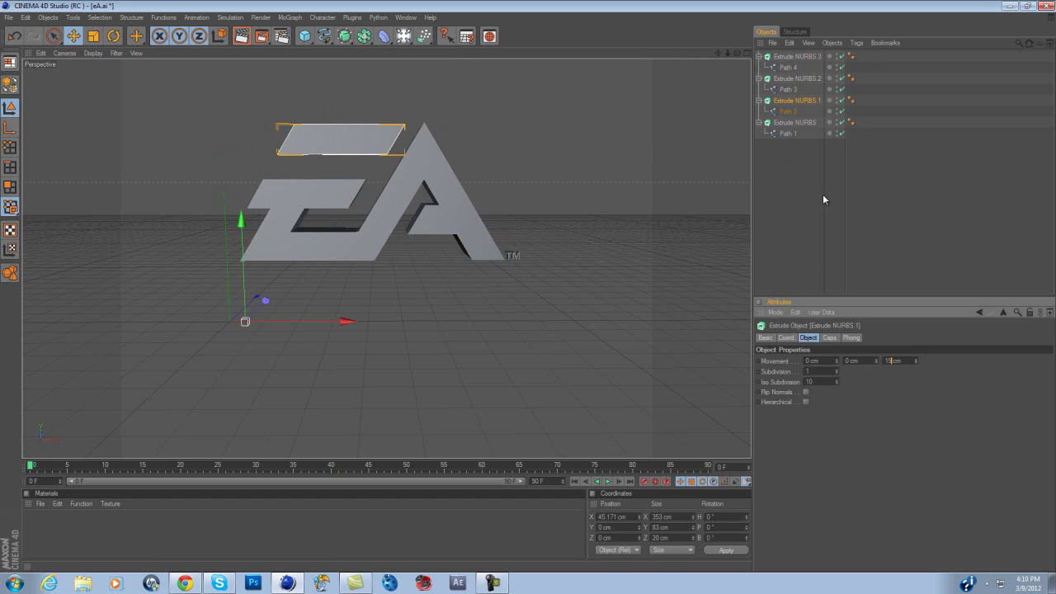
left_click(789, 89)
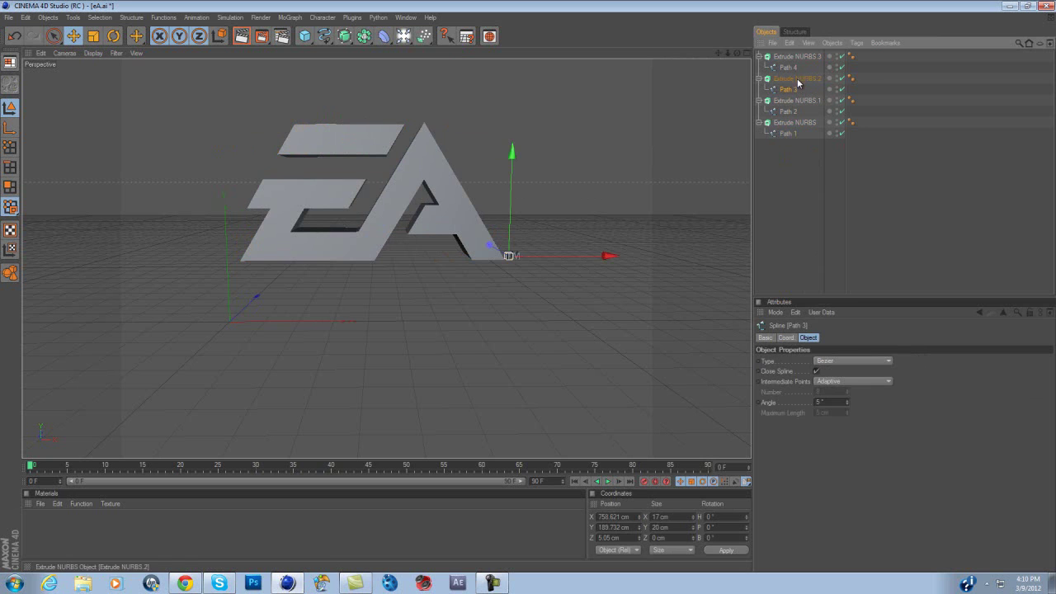
left_click(798, 79)
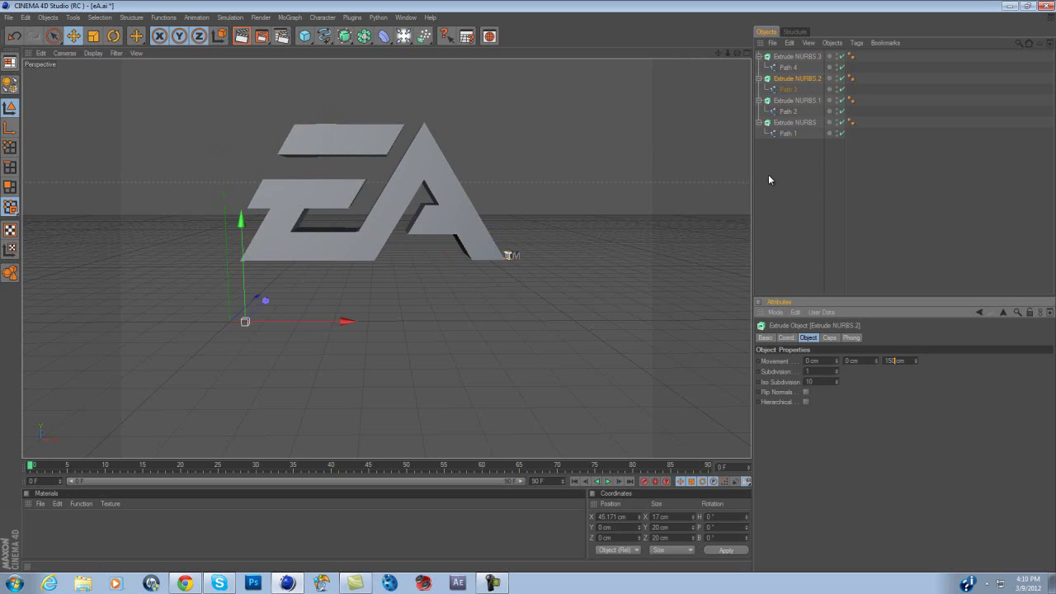
left_click(796, 56)
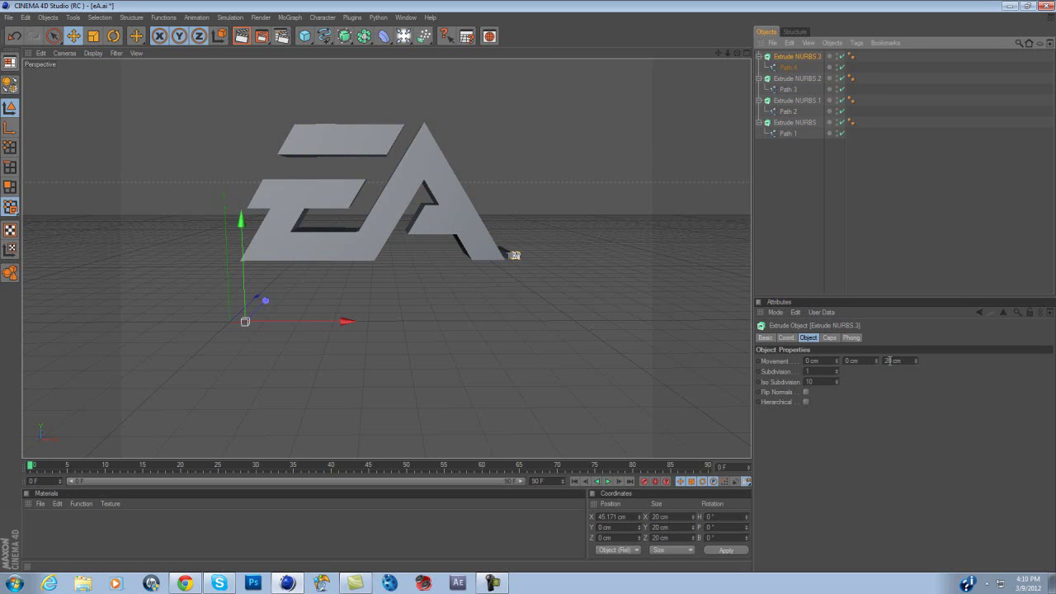
double_click(889, 360)
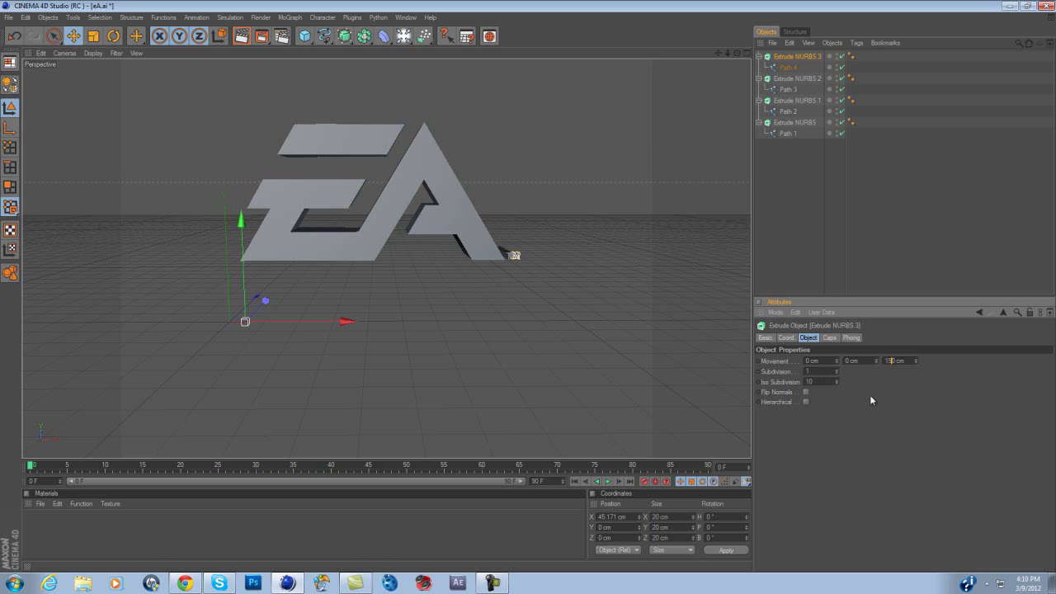
Step: Select the small TM piece and orbit the view to inspect the extrusion depth
left_click(523, 290)
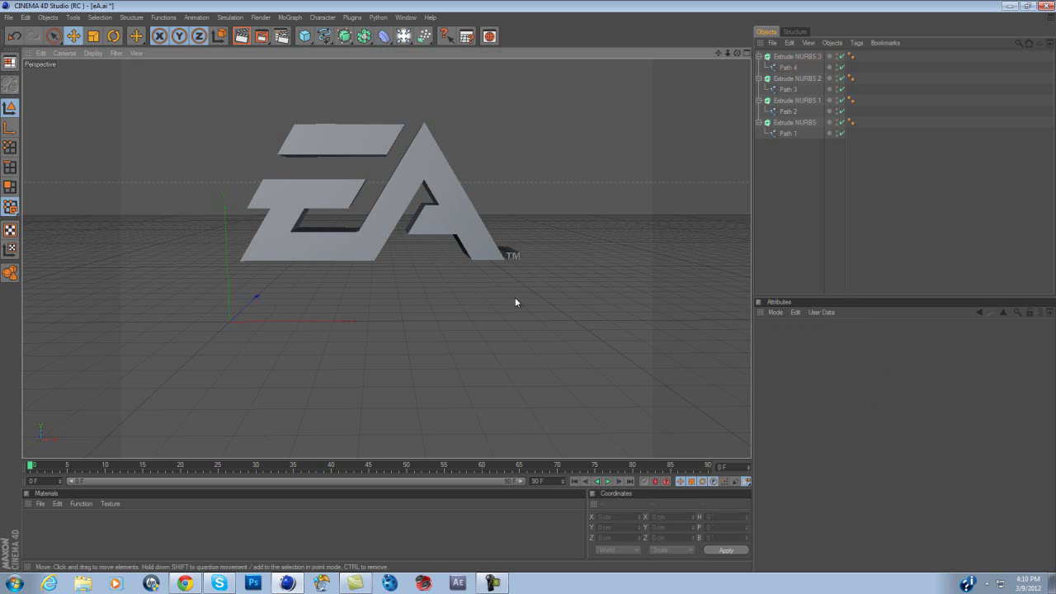
left_click(426, 247)
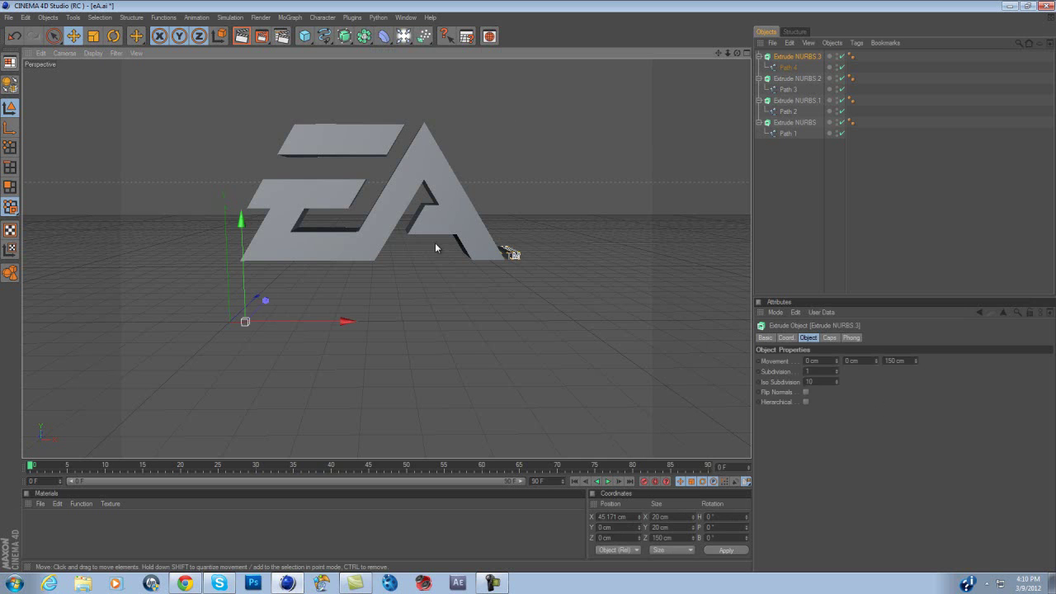
mouse_move(737, 53)
left_mouse_down()
mouse_move(710, 58)
mouse_move(737, 73)
left_mouse_up()
Step: Delete the two small extra extrusions, Extrude NURBS.2 and .3
left_click(502, 311)
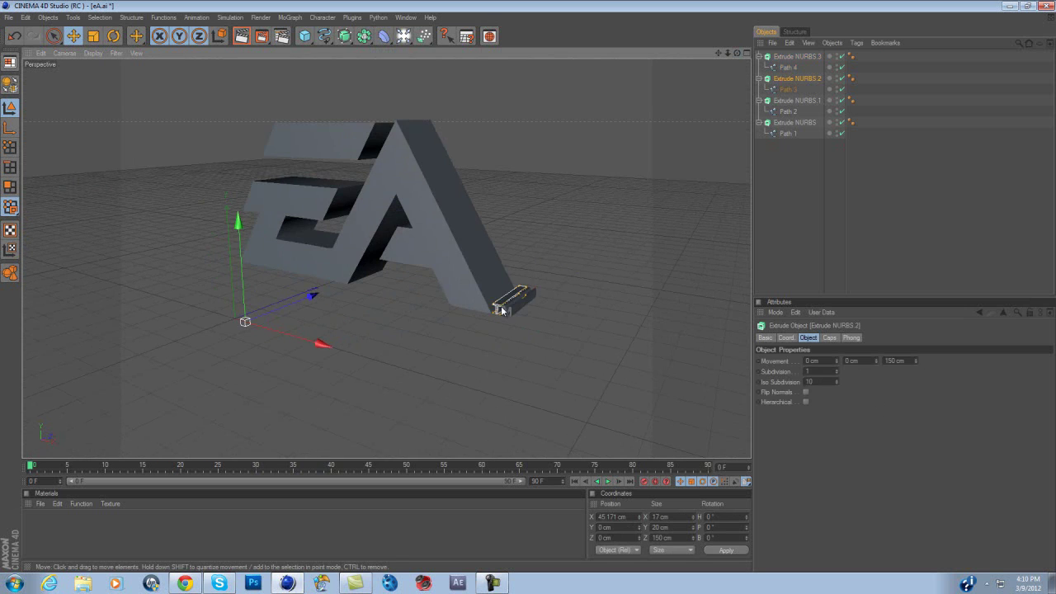
key("Delete")
left_click(512, 306)
key("Delete")
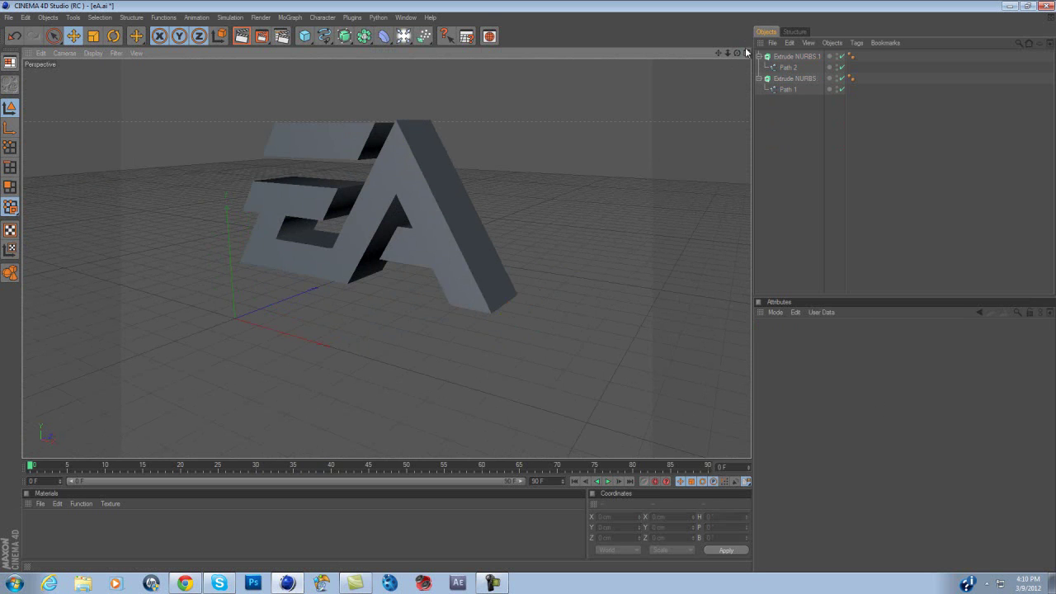
Step: Orbit and pan to face the EA logo, then preview a viewport render
left_click_drag(738, 54, 528, 284)
scroll(575, 247, "up", 5)
left_click_drag(716, 55, 528, 285)
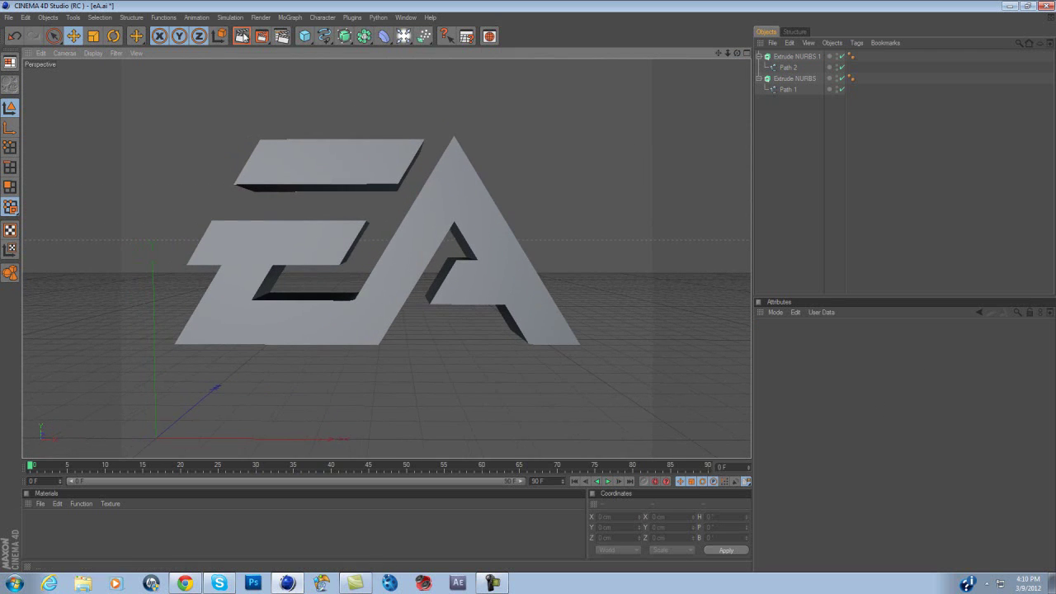
left_click(241, 35)
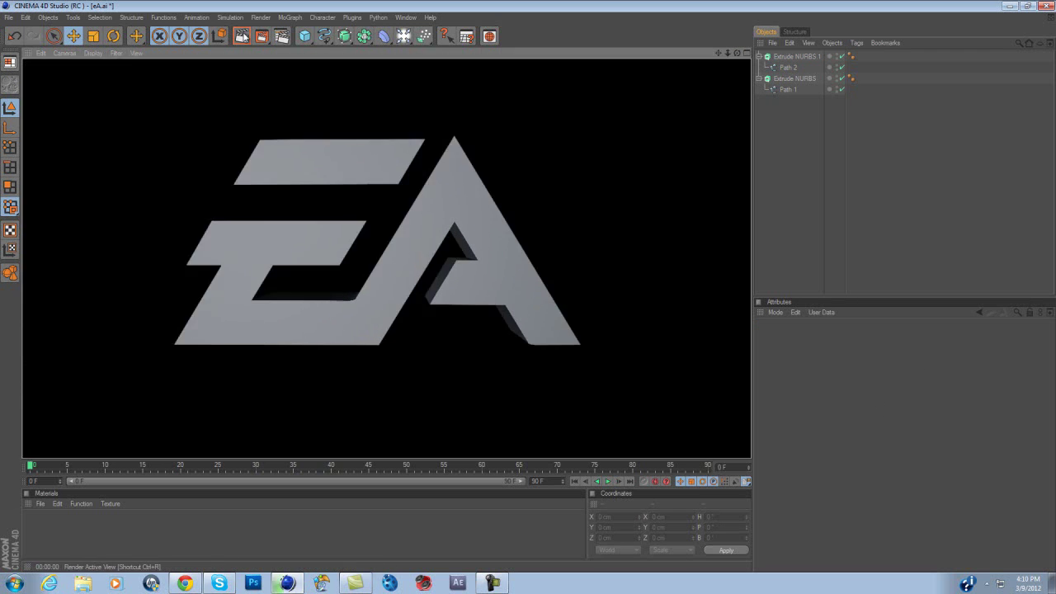
Step: Create a new material Mat with Specular off and Environment enabled
double_click(197, 512)
double_click(31, 526)
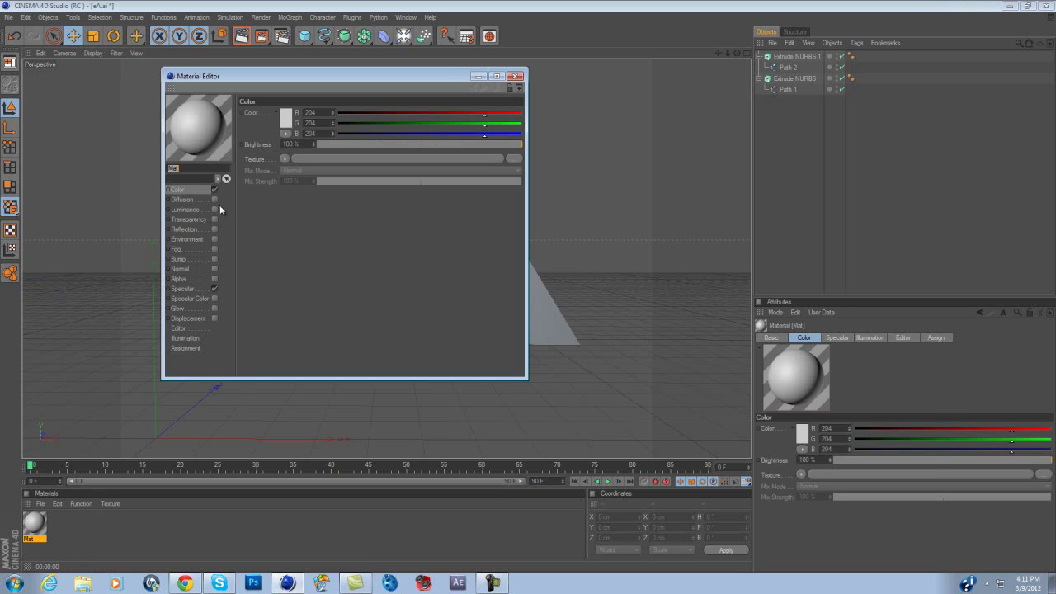
left_click(215, 288)
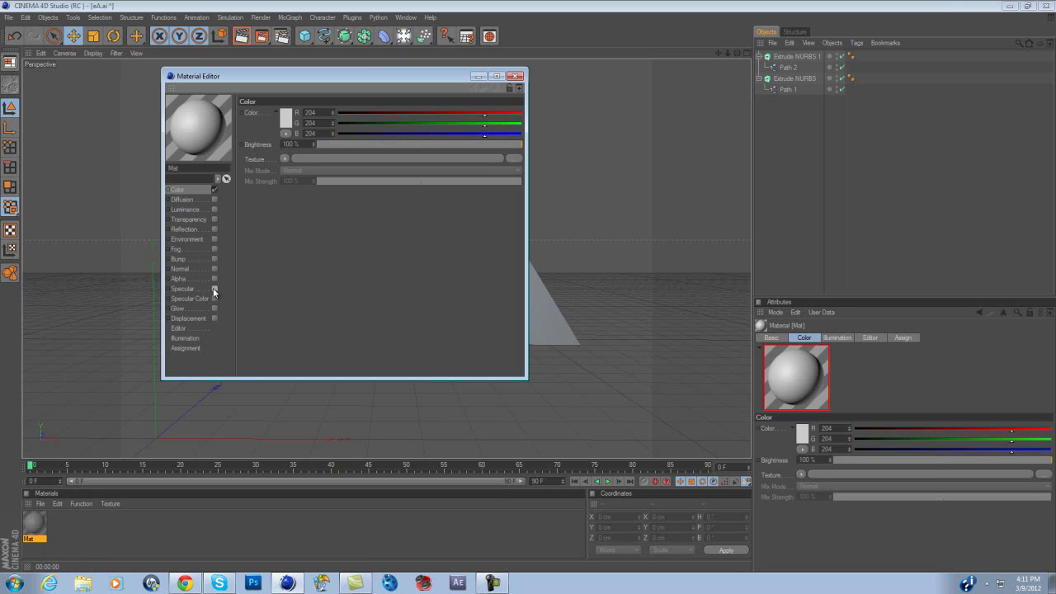
left_click(215, 229)
left_click(214, 239)
left_click(215, 228)
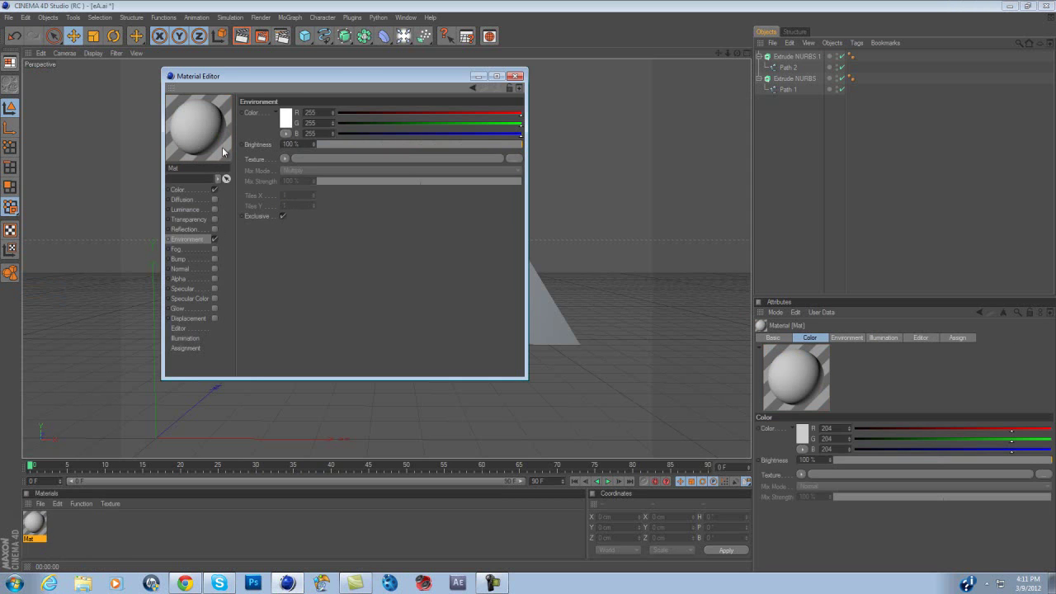
Step: Set Mat's colour to teal (0, 182, 189)
left_click(196, 186)
left_click(284, 127)
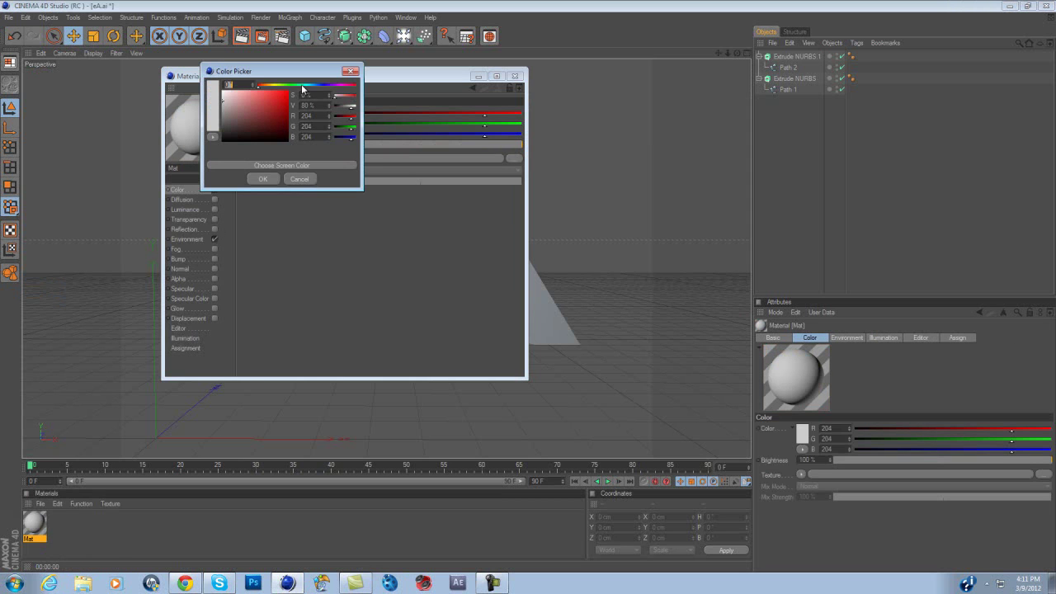
left_click_drag(302, 88, 296, 120)
left_click(289, 105)
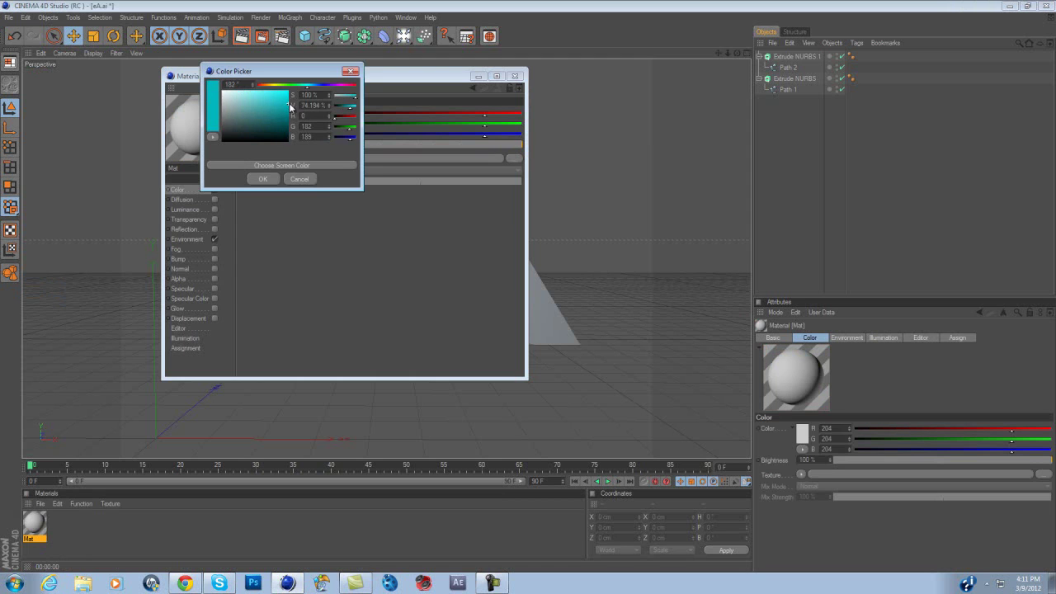
left_click(270, 179)
Step: Give Mat a 59% Fresnel reflection at 5% Mix Strength, with Environment on
left_click(214, 229)
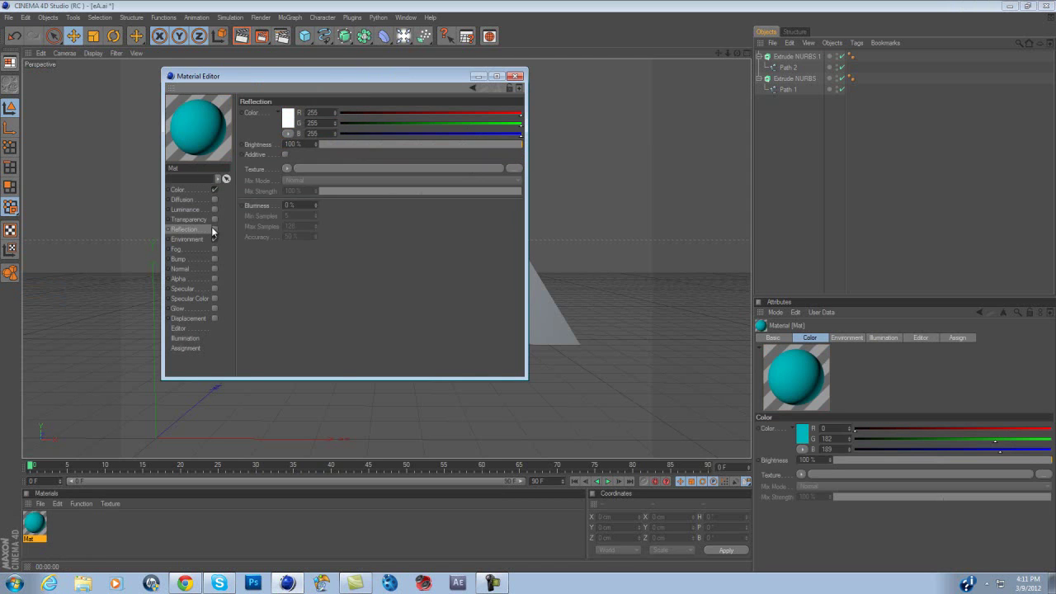
left_click(214, 239)
left_click(439, 145)
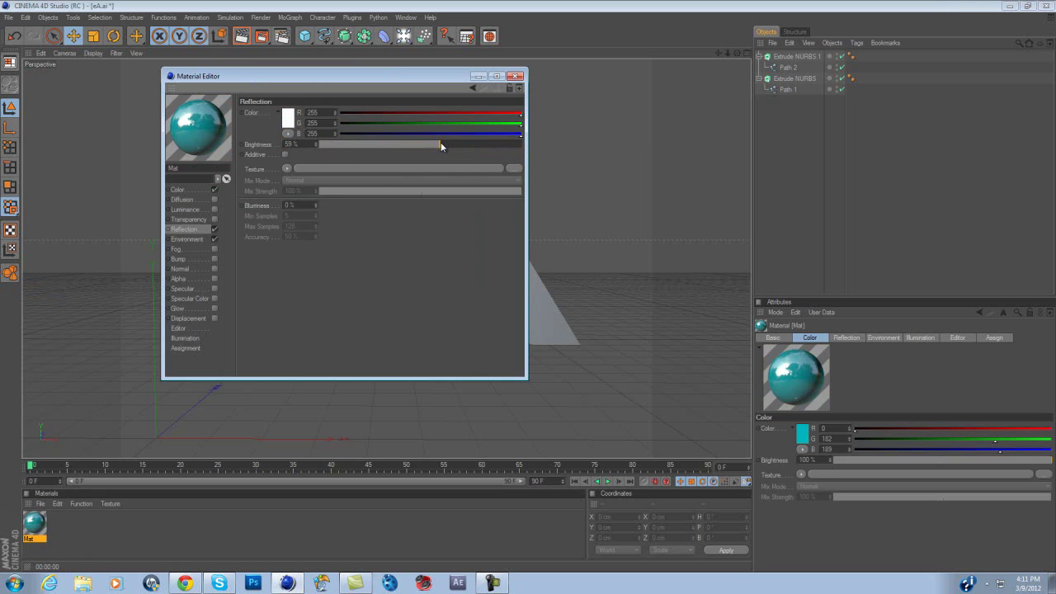
left_click(288, 169)
left_click(318, 265)
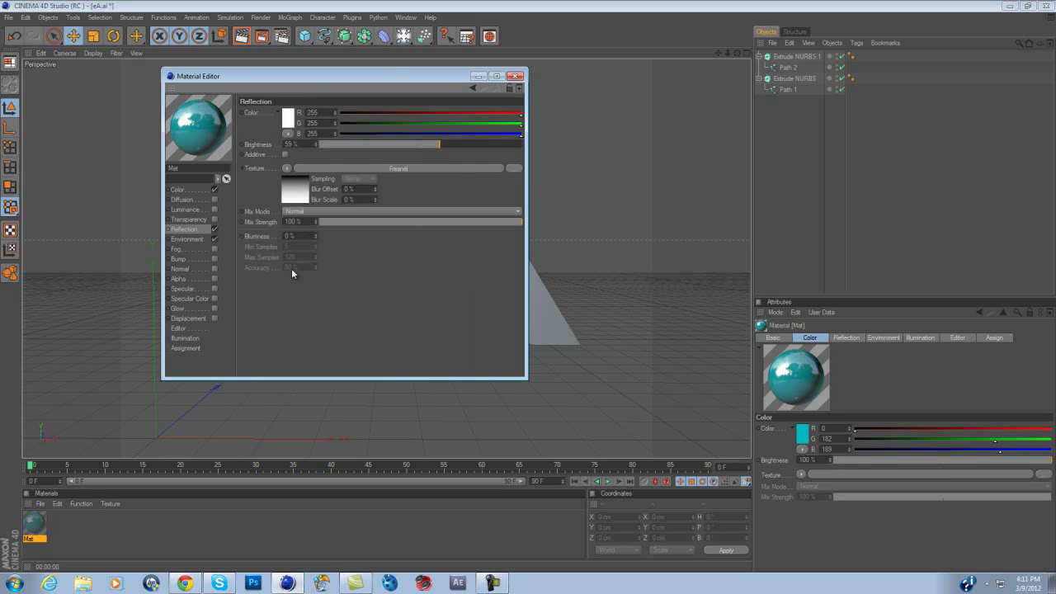
left_click(326, 223)
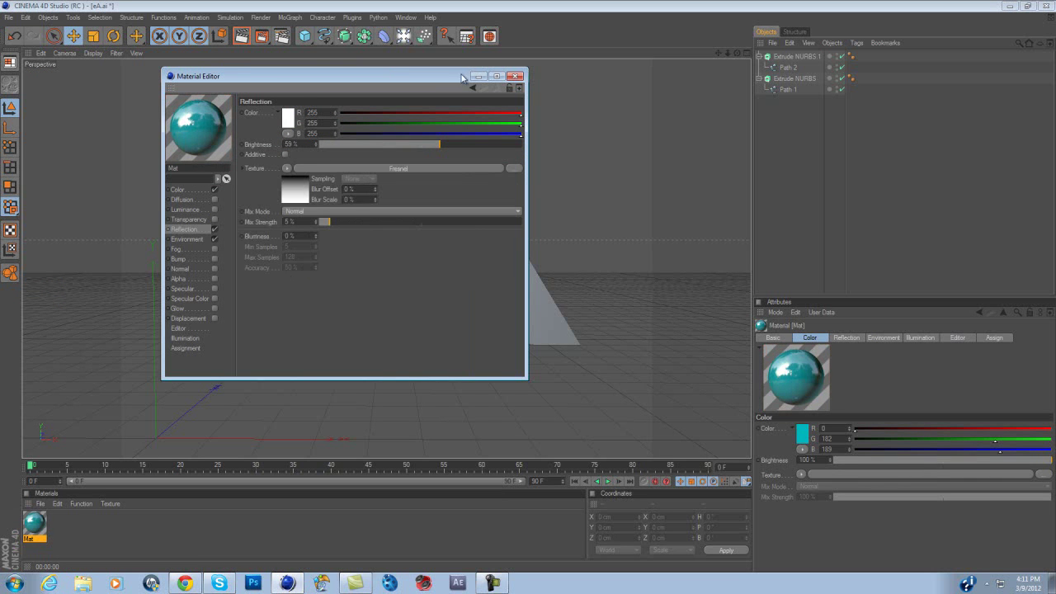
left_click(517, 76)
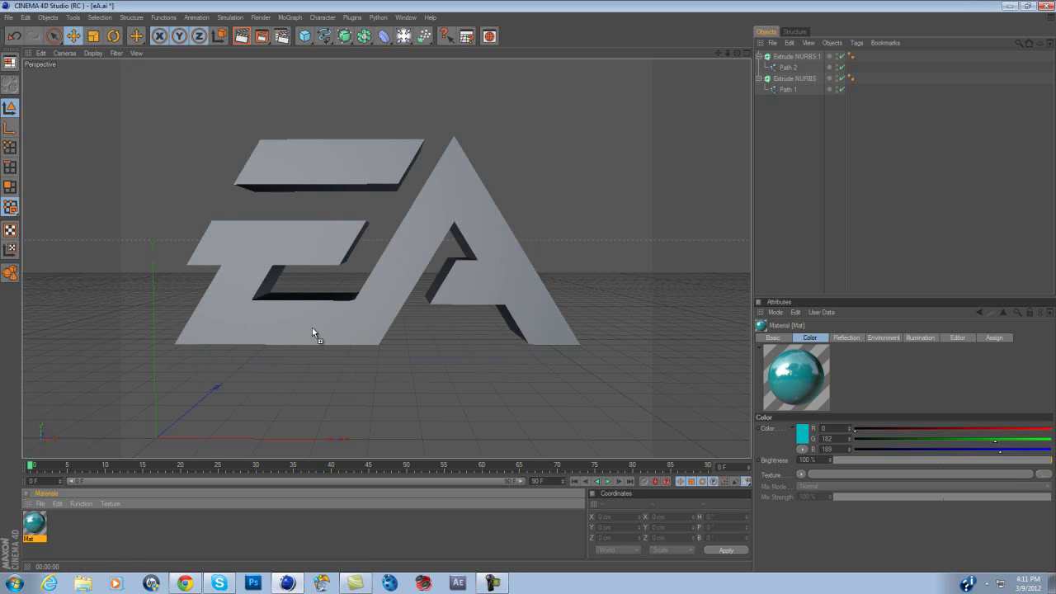
Step: Apply Mat to the EA letters and top bar, and set render output to 800 × 800 pixels
left_click_drag(313, 331, 313, 332)
left_click_drag(35, 524, 313, 150)
left_click(281, 36)
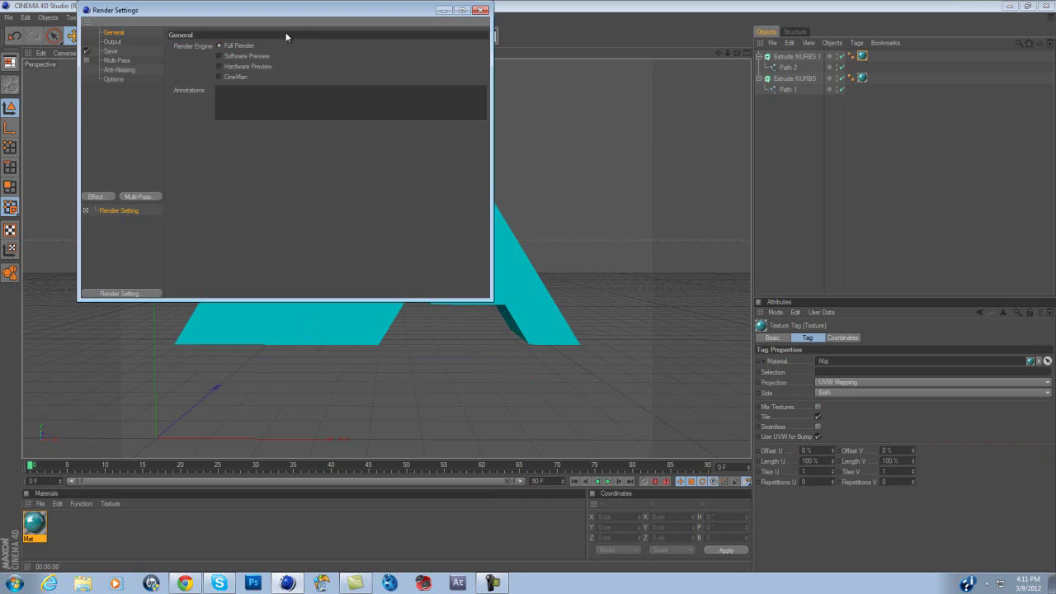
left_click(112, 41)
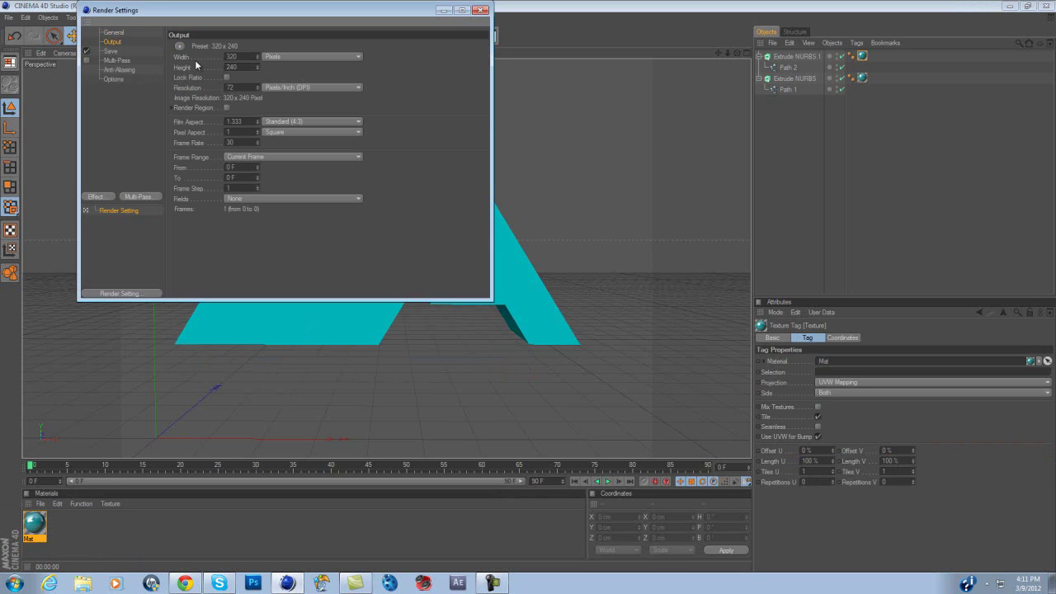
double_click(248, 59)
key("Tab")
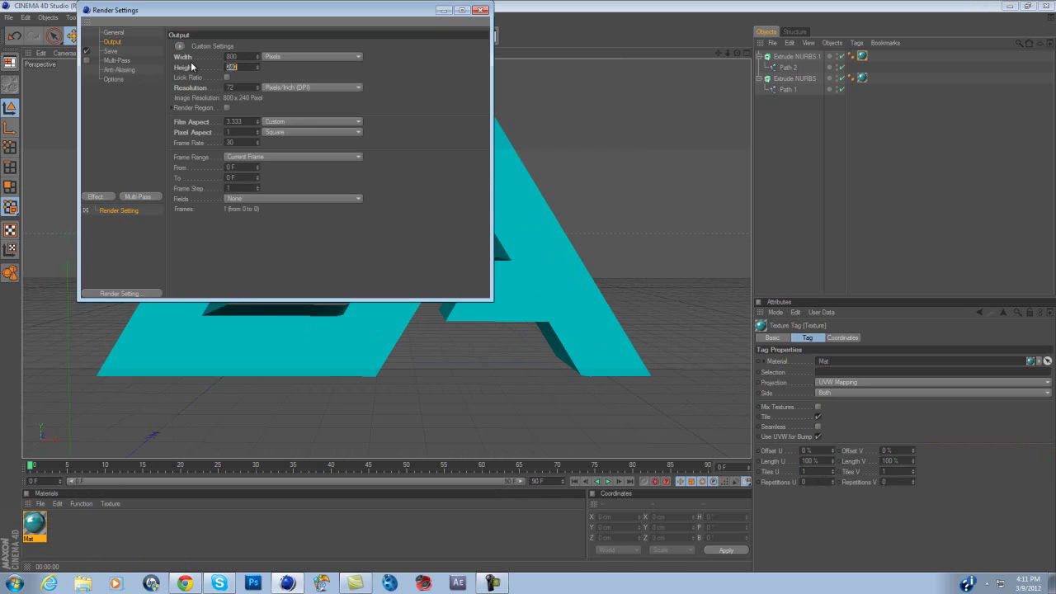
type("800")
key("Tab")
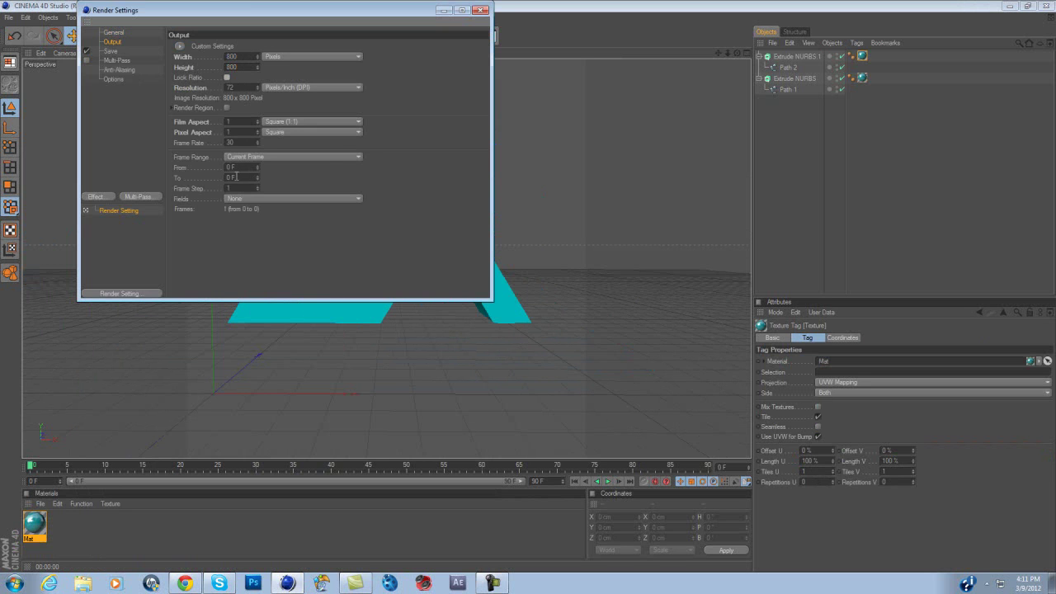
double_click(249, 167)
Step: Set the render save file to the Desktop with the name ea
left_click(110, 51)
left_click(475, 66)
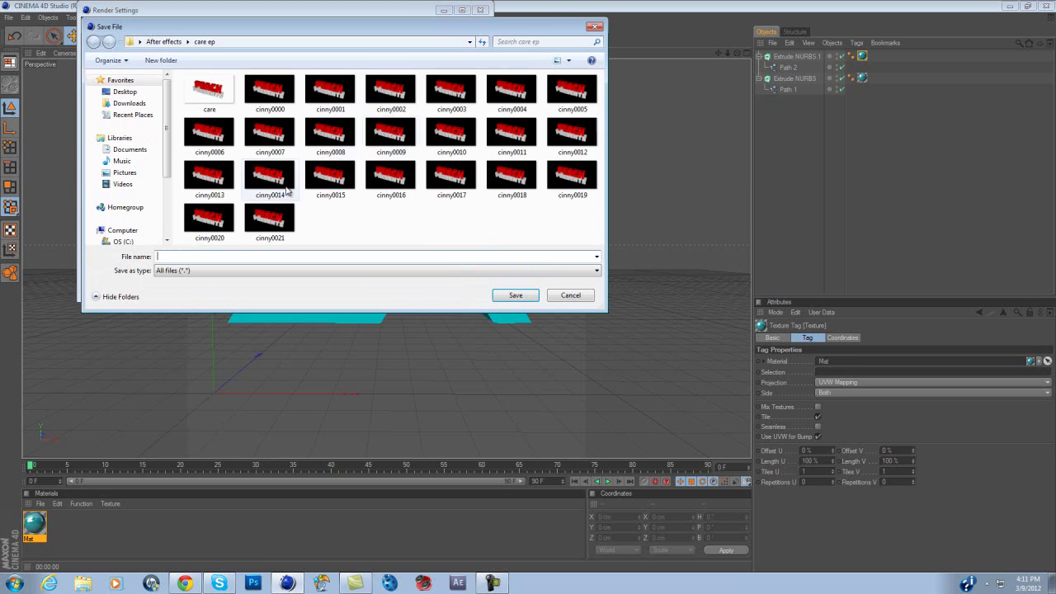
left_click(123, 91)
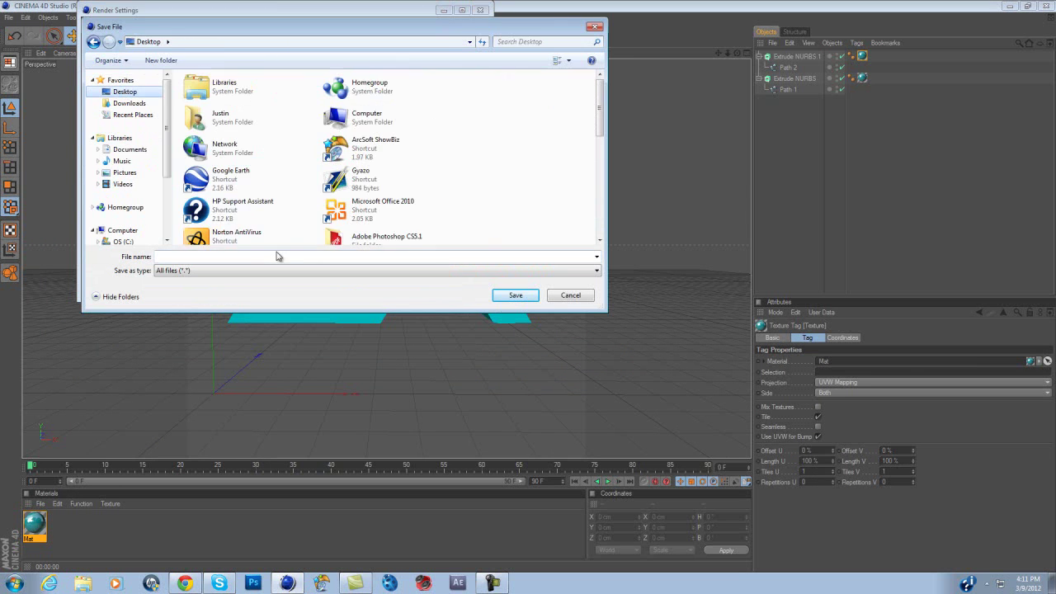
type("ep")
left_click(529, 302)
Step: Set the save format to PNG at 8 Bit/Channel with Alpha Channel enabled
left_click(252, 77)
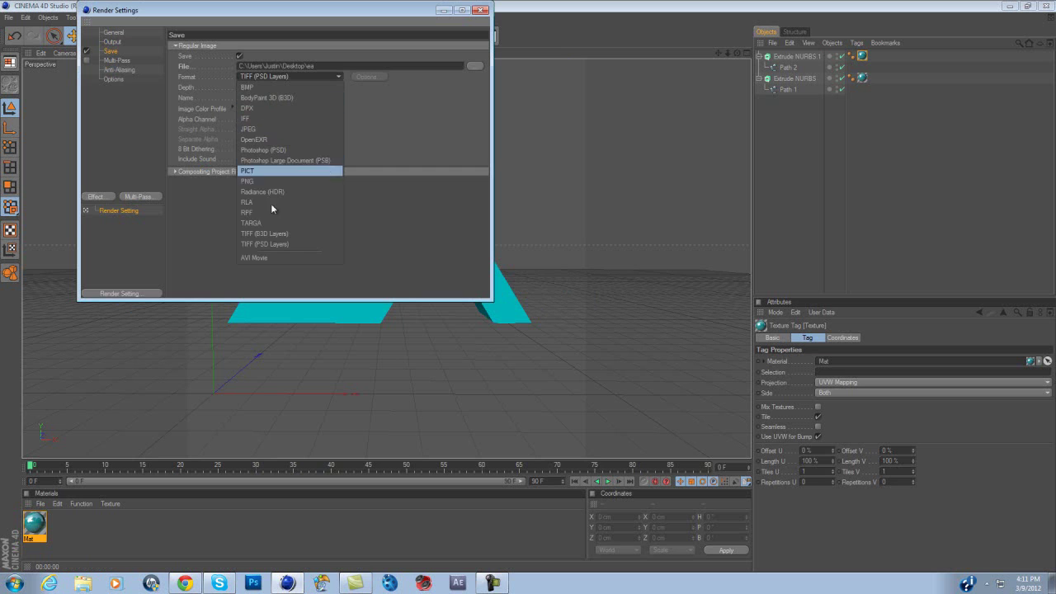
left_click(273, 191)
left_click(274, 76)
left_click(271, 182)
left_click(265, 88)
left_click(257, 98)
left_click(239, 119)
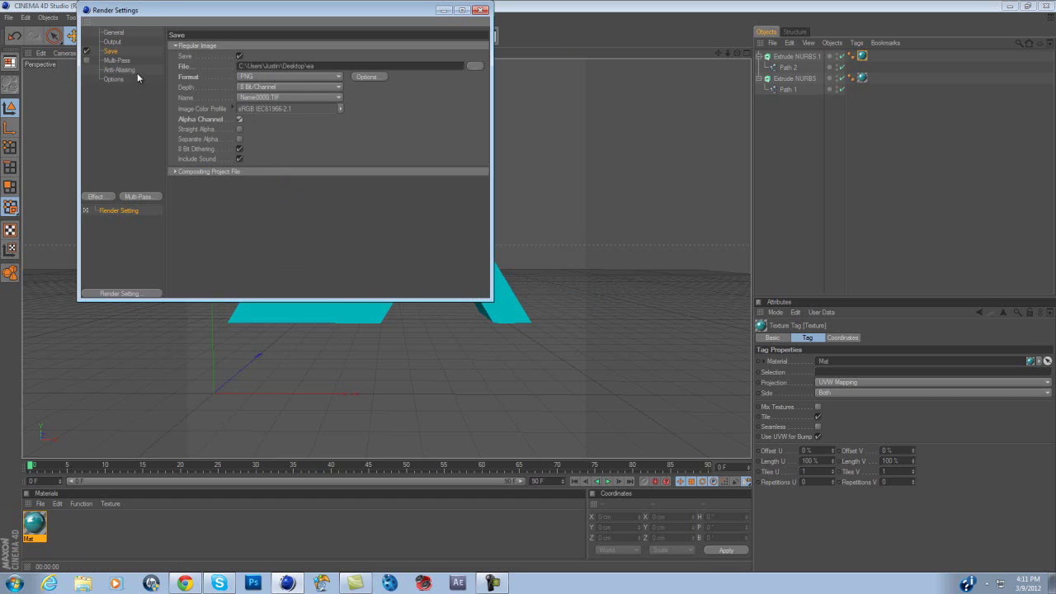
left_click(116, 60)
Step: Add the Ambient Occlusion effect to the render settings
left_click(96, 198)
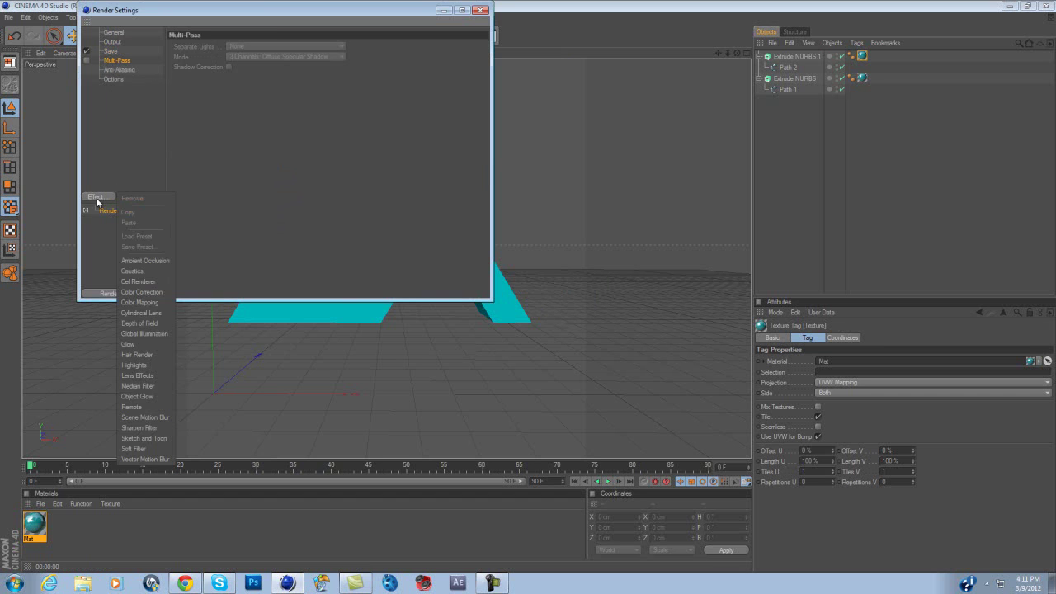
left_click(157, 261)
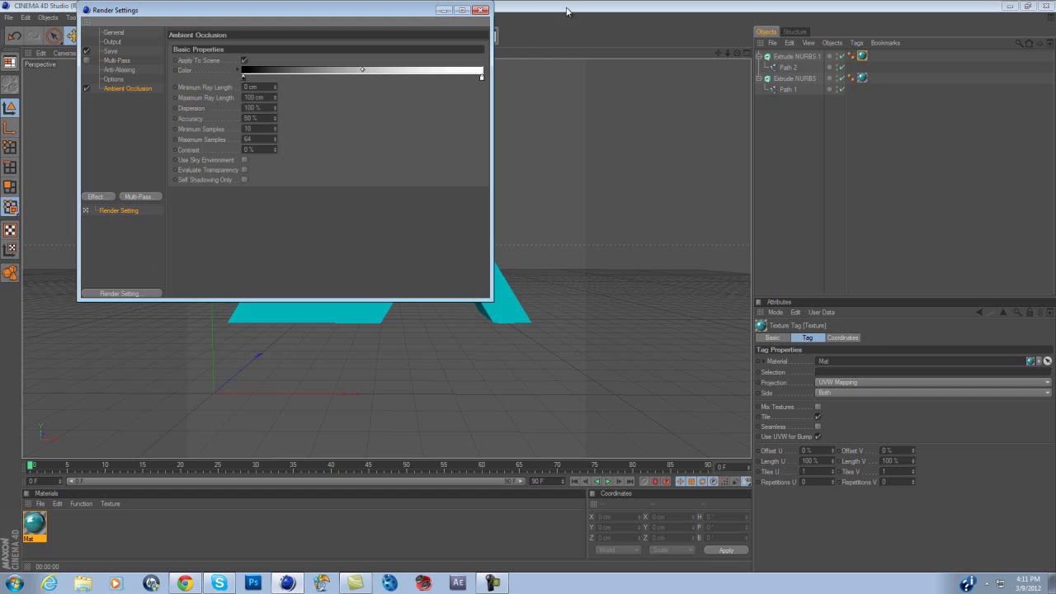
left_click(482, 10)
Step: Render the teal EA logo to the Picture Viewer, then close the viewer and quit Cinema 4D
left_click(261, 36)
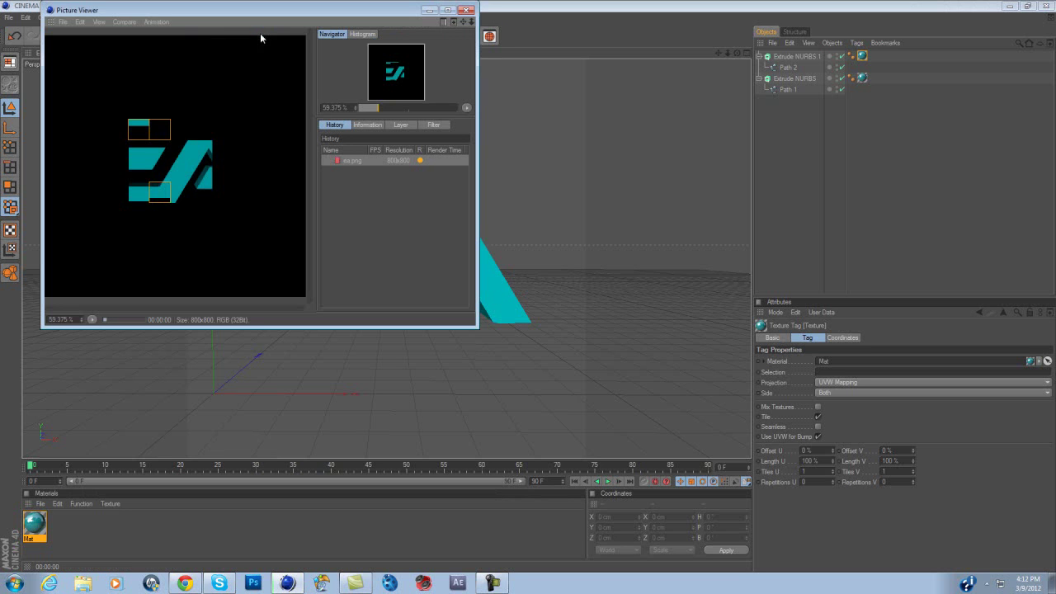
left_click(468, 9)
left_click(1046, 6)
left_click(538, 331)
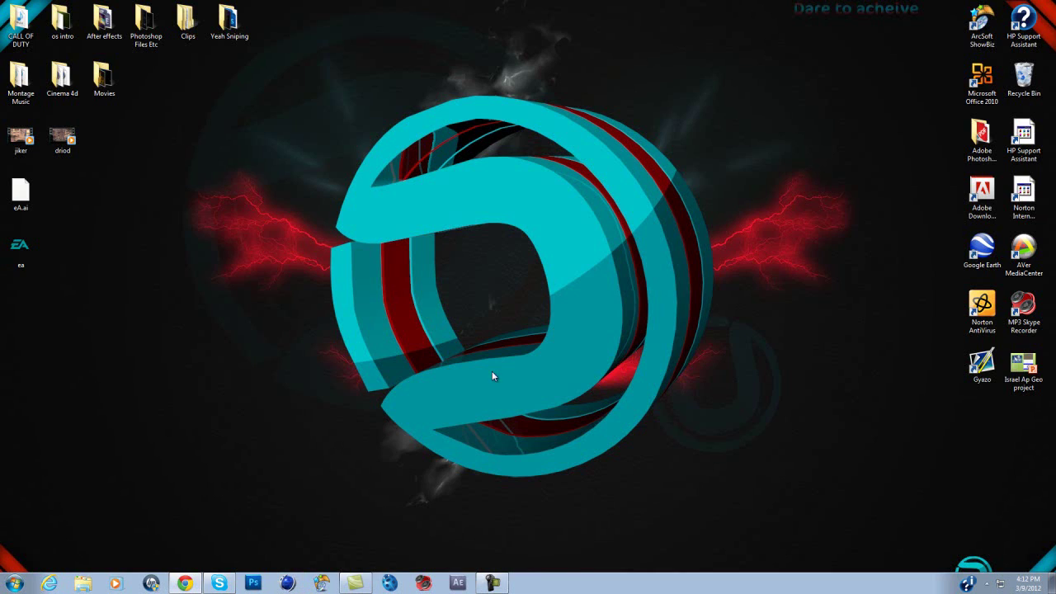
double_click(16, 250)
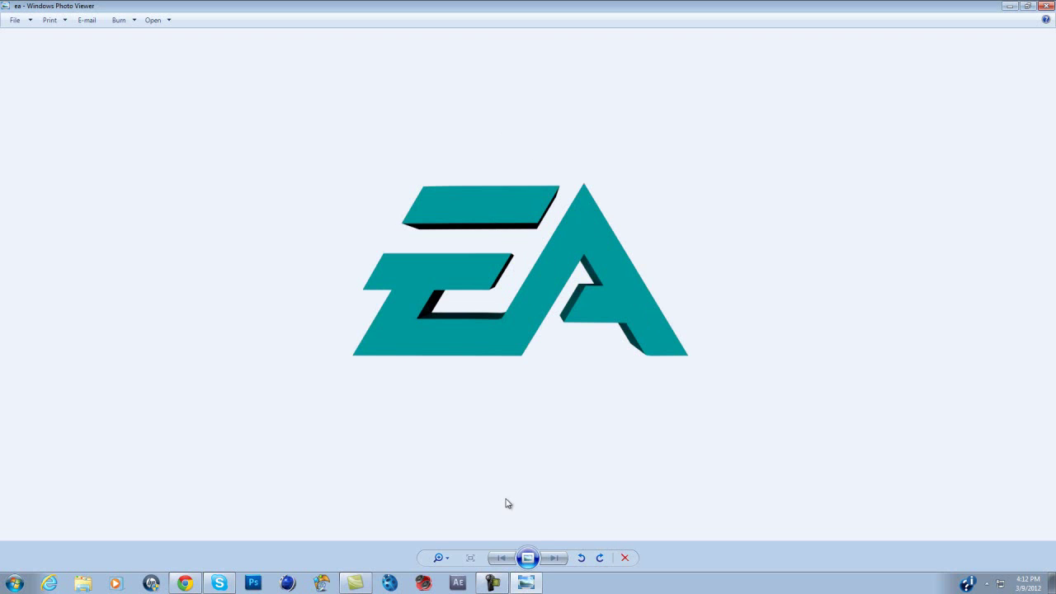
left_click(1046, 5)
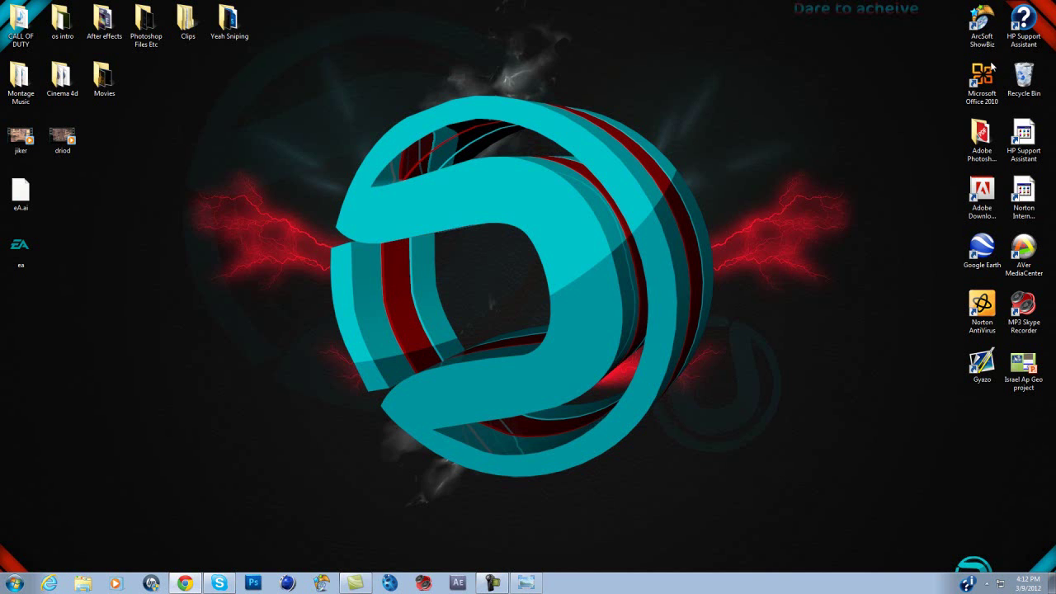
left_click(494, 584)
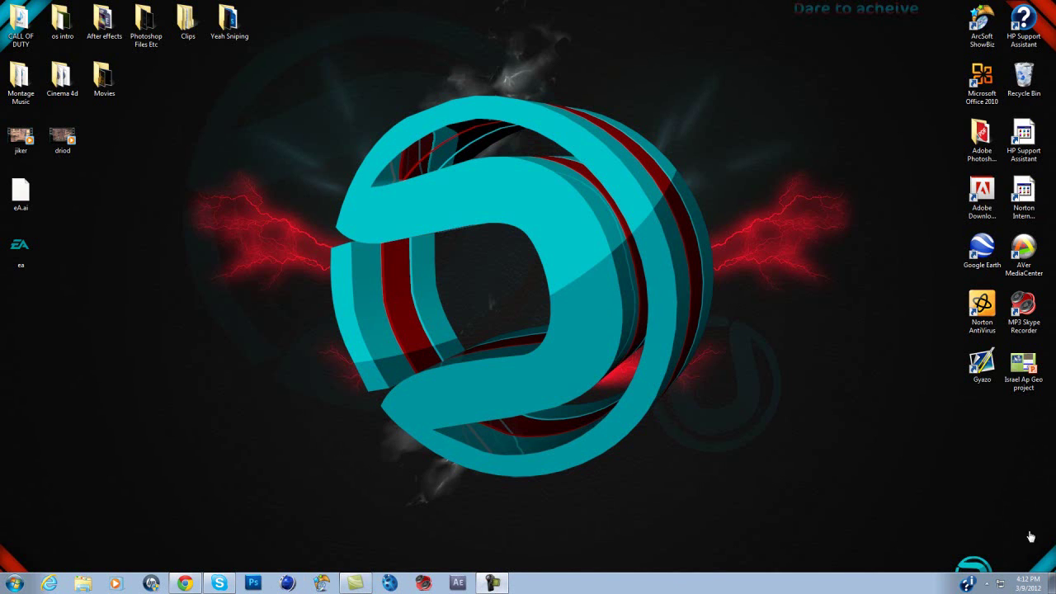